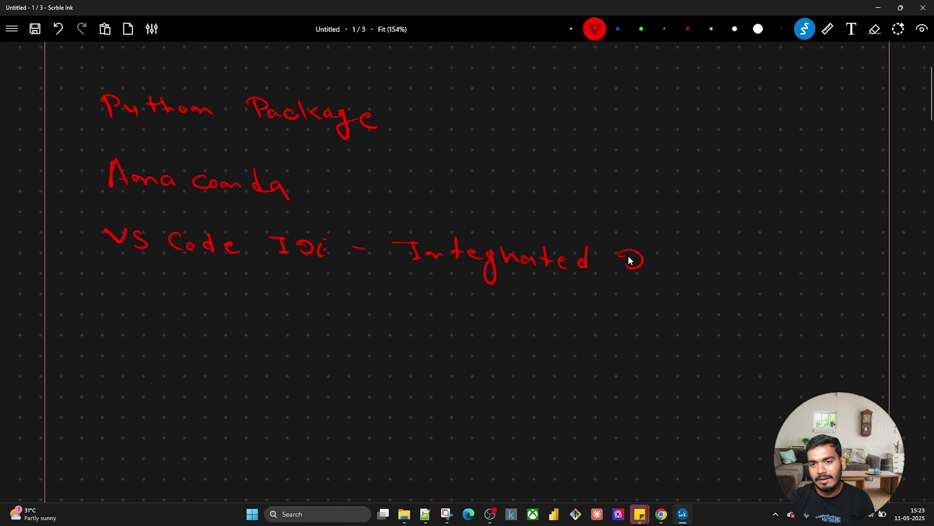
# Handwrite "Development Environment" in red ink after "Integrated" on the VS Code line, continuing onto the line below
pyautogui.moveTo(690, 268); pyautogui.dragTo(713, 270)
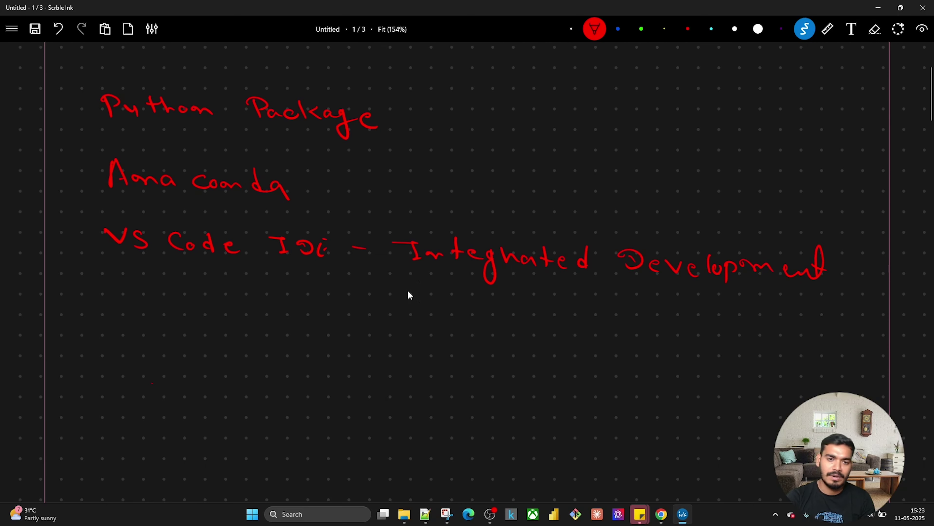
pyautogui.moveTo(461, 305); pyautogui.dragTo(482, 313)
pyautogui.moveTo(489, 309); pyautogui.dragTo(490, 316)
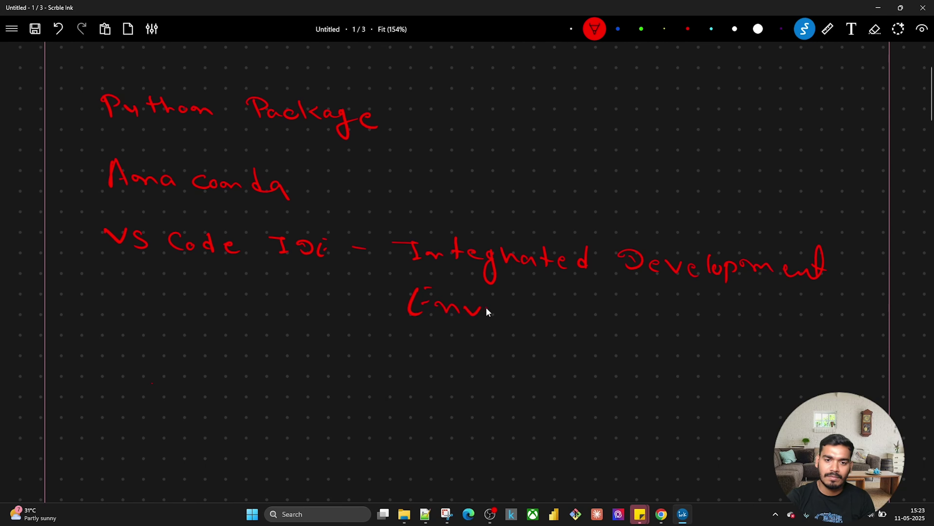
pyautogui.click(495, 300)
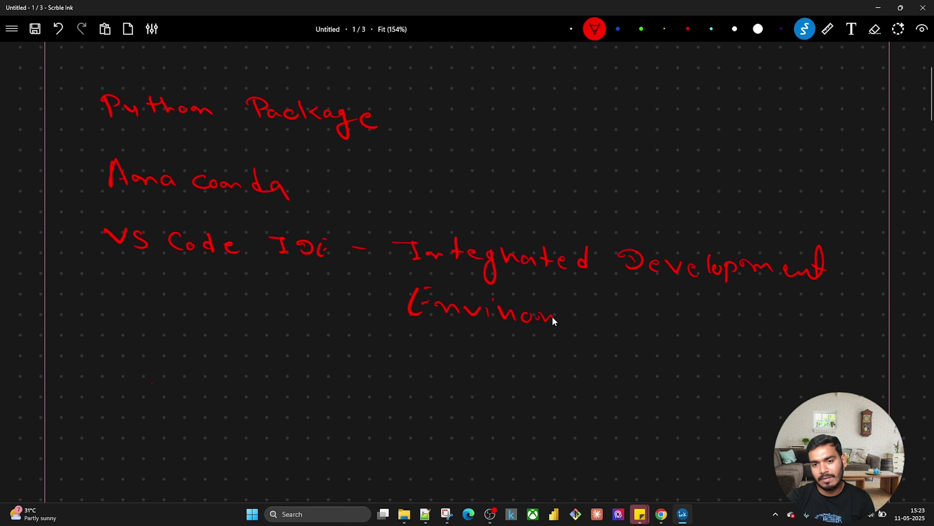
pyautogui.moveTo(552, 317); pyautogui.dragTo(558, 325)
pyautogui.moveTo(573, 319); pyautogui.dragTo(575, 323)
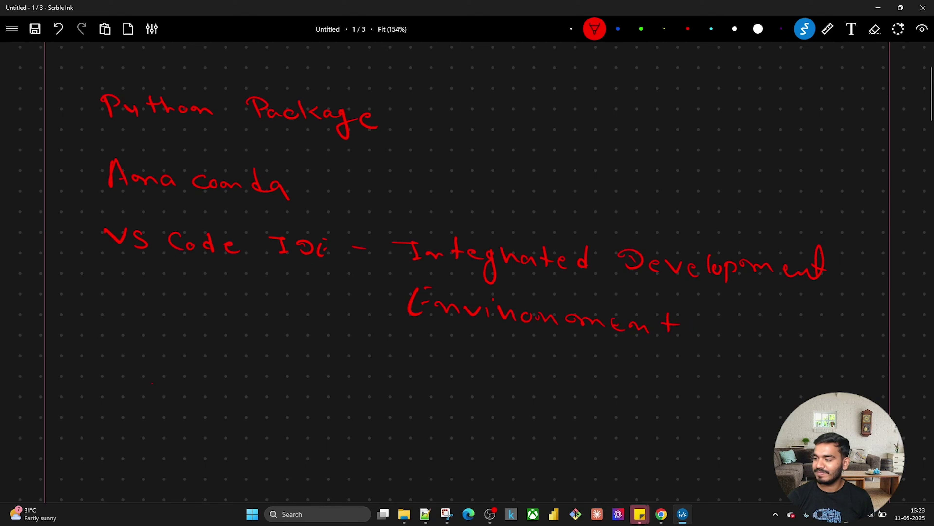
# Switch to Google Chrome and search the web for "python download"
pyautogui.hotkey('alt', 'Tab')
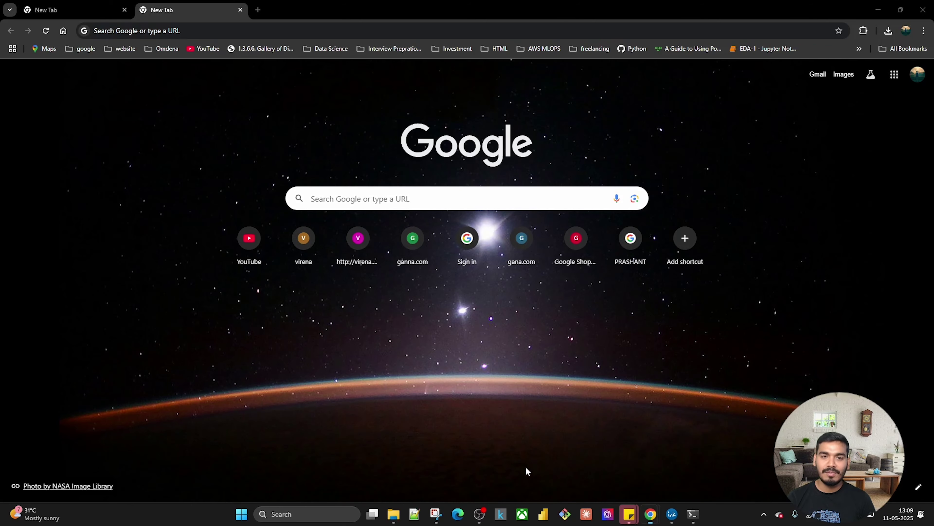
pyautogui.click(234, 28)
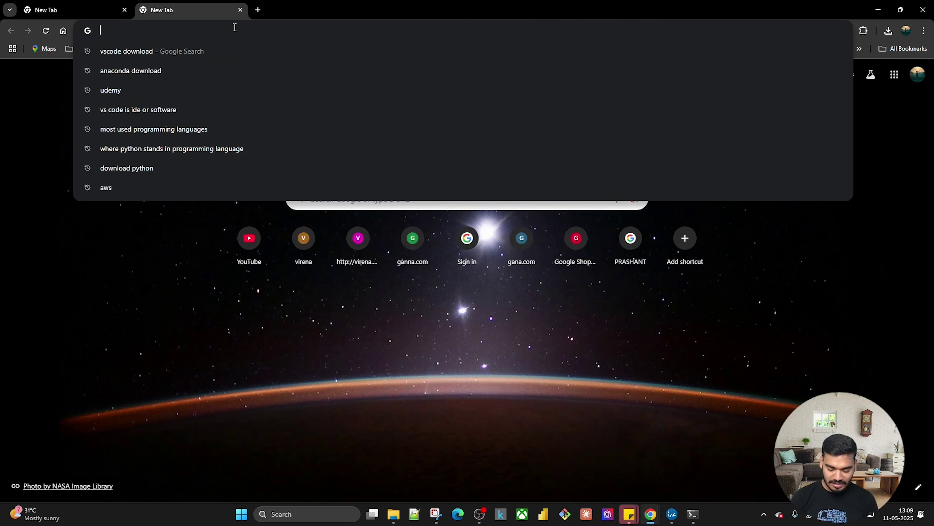
pyautogui.write('PYTH')
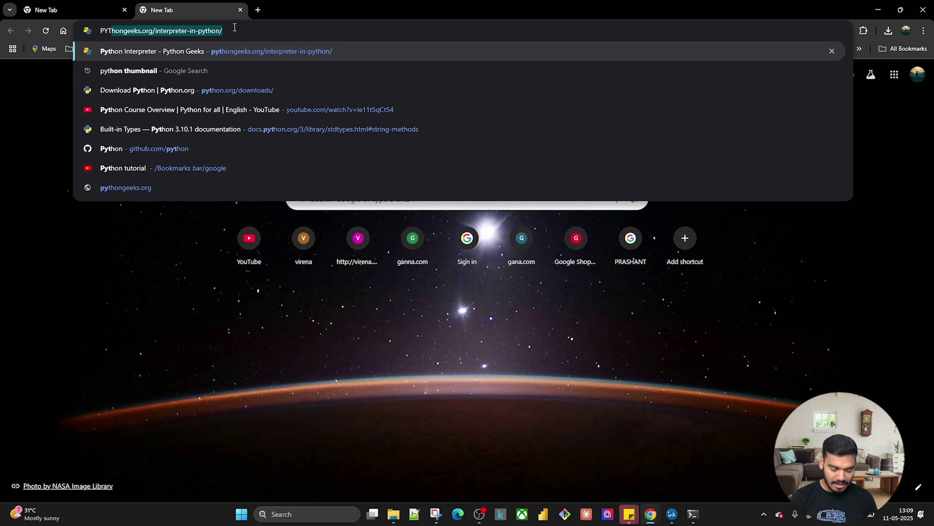
pyautogui.press('BackSpace')
pyautogui.press('BackSpace')
pyautogui.press('BackSpace')
pyautogui.press('BackSpace')
pyautogui.press('BackSpace')
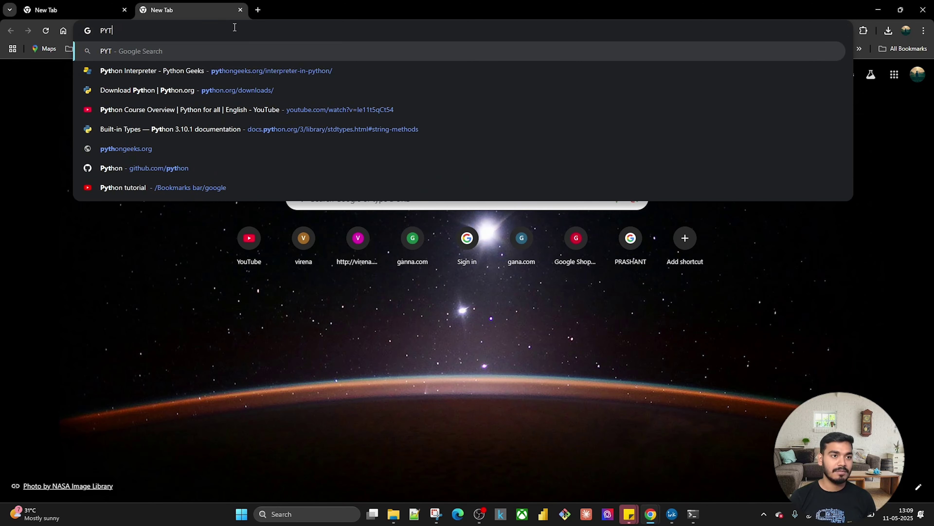
pyautogui.write('PYTHON')
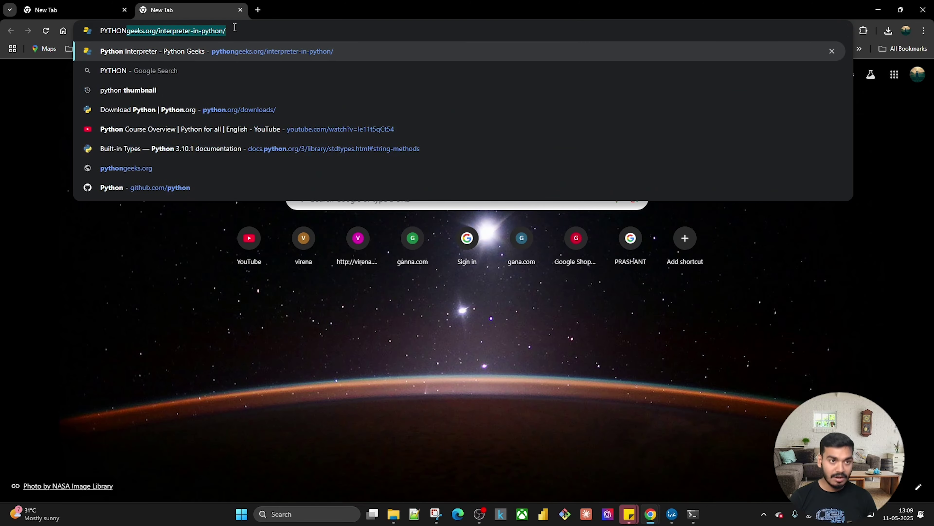
pyautogui.write(' DOW')
pyautogui.press('Return')
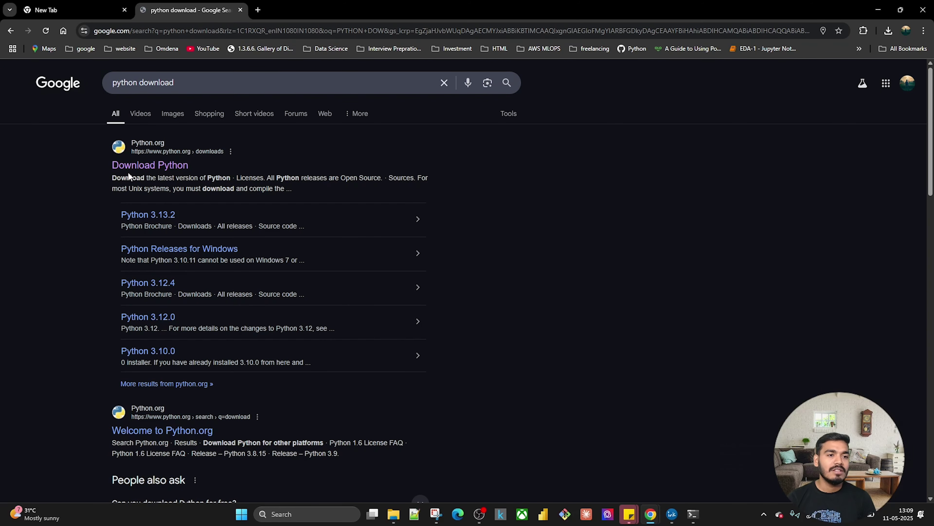
# Download the Python 3.13.3 installer for Windows from the python.org downloads page
pyautogui.click(143, 169)
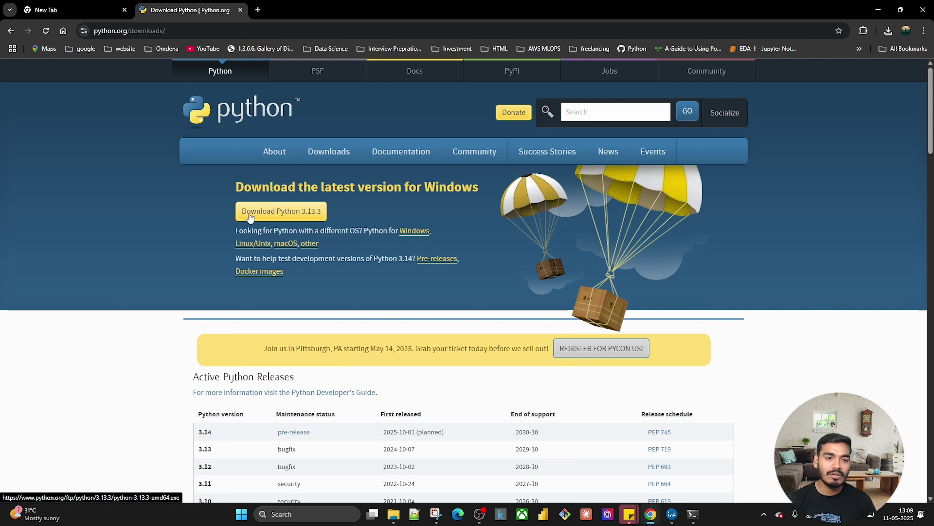
pyautogui.click(313, 220)
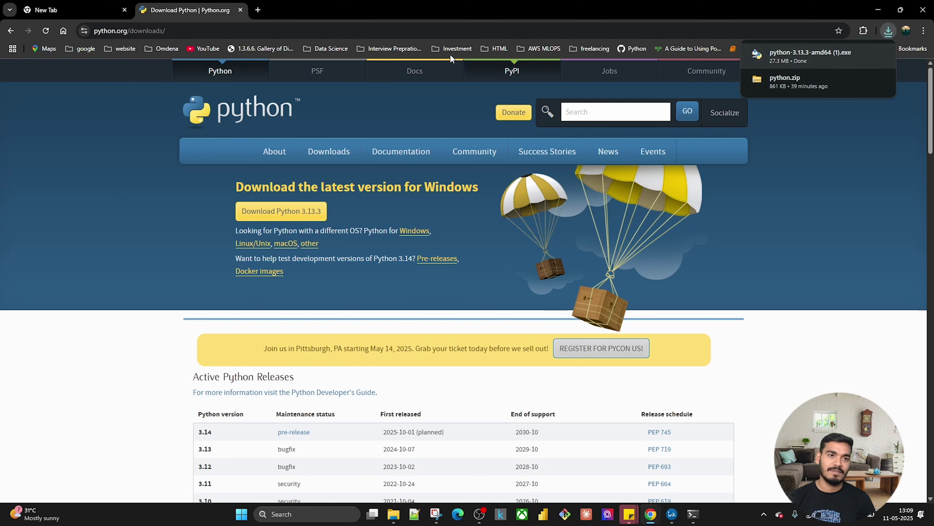
# Search the web for "anaconda download" in a new browser tab
pyautogui.click(259, 10)
pyautogui.click(276, 28)
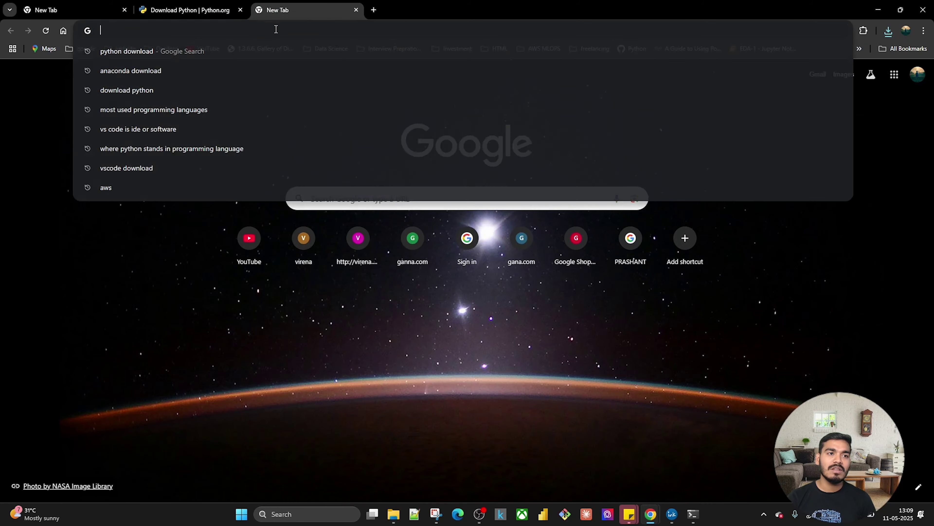
pyautogui.write('ANACONDA')
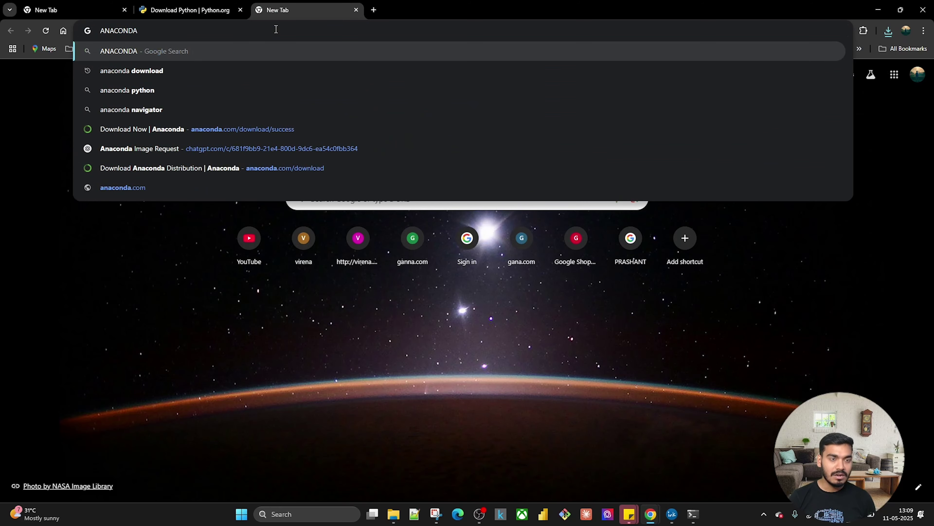
pyautogui.press('Down')
pyautogui.press('Return')
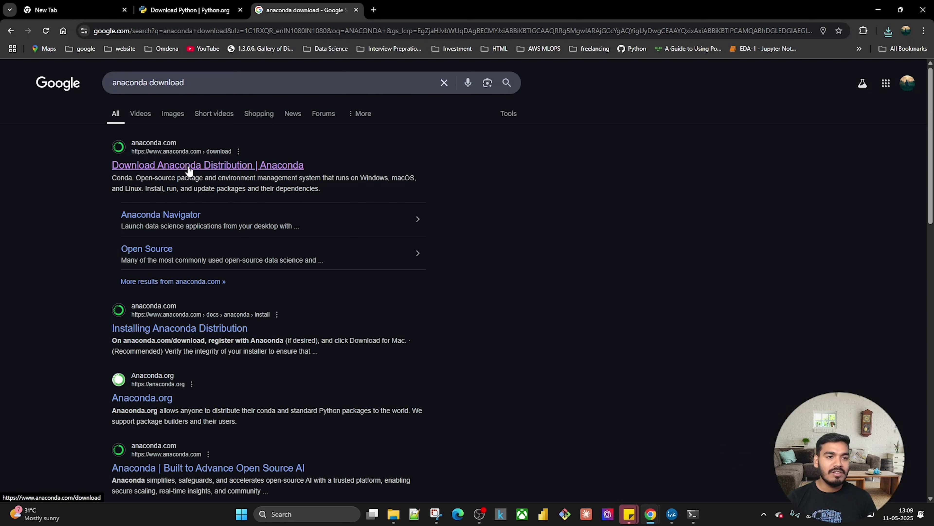
# Download the Windows 64-Bit Graphical Installer of Anaconda Distribution, skipping registration, and check its download progress
pyautogui.click(188, 165)
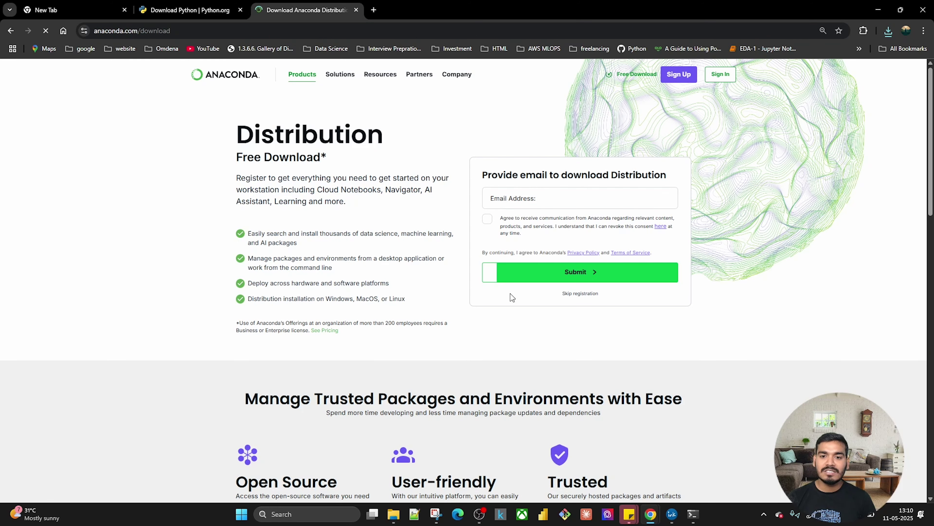
pyautogui.click(577, 298)
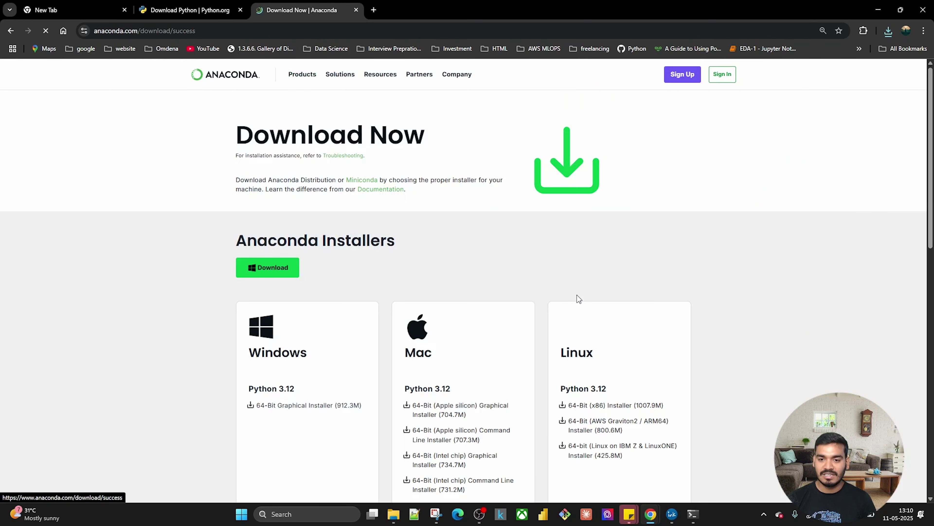
pyautogui.scroll(-2, 456, 274)
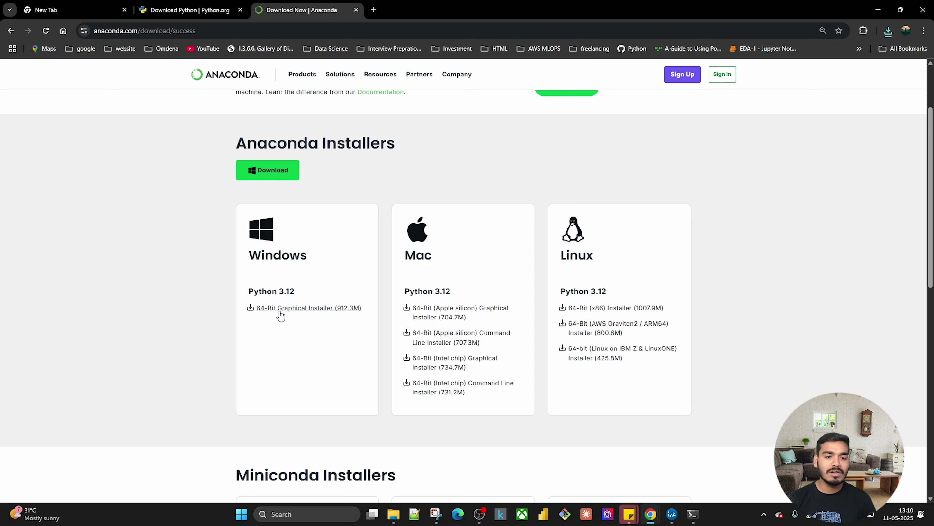
pyautogui.click(251, 311)
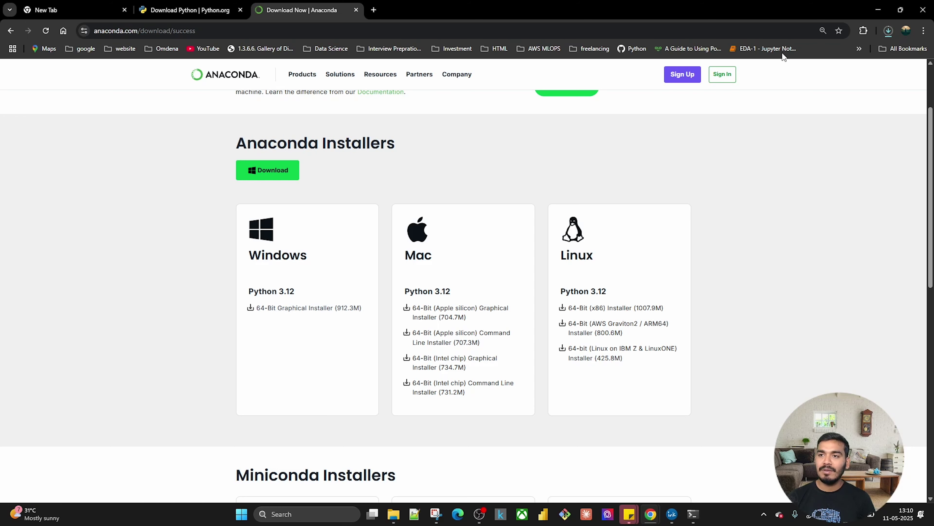
pyautogui.click(889, 31)
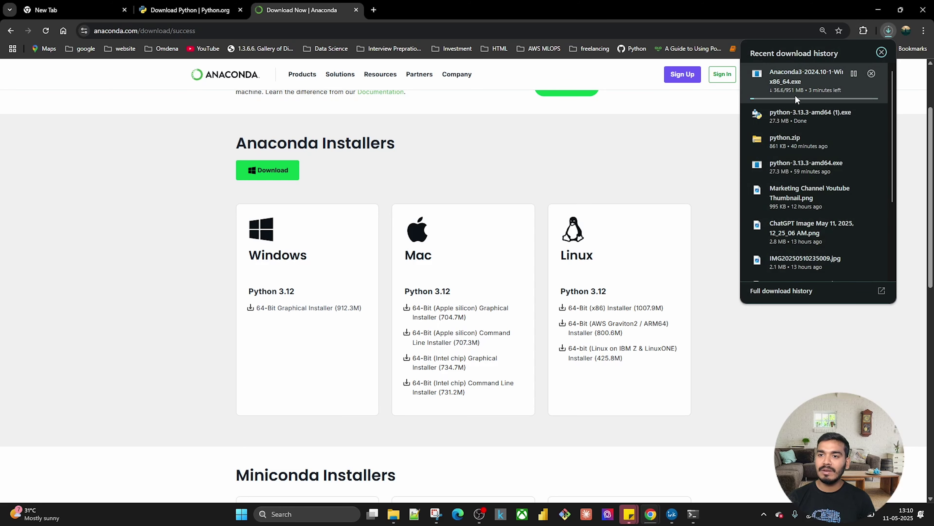
# Search for "vscode download" in a new browser tab and download the Visual Studio Code installer for Windows 10, 11
pyautogui.click(374, 10)
pyautogui.click(381, 30)
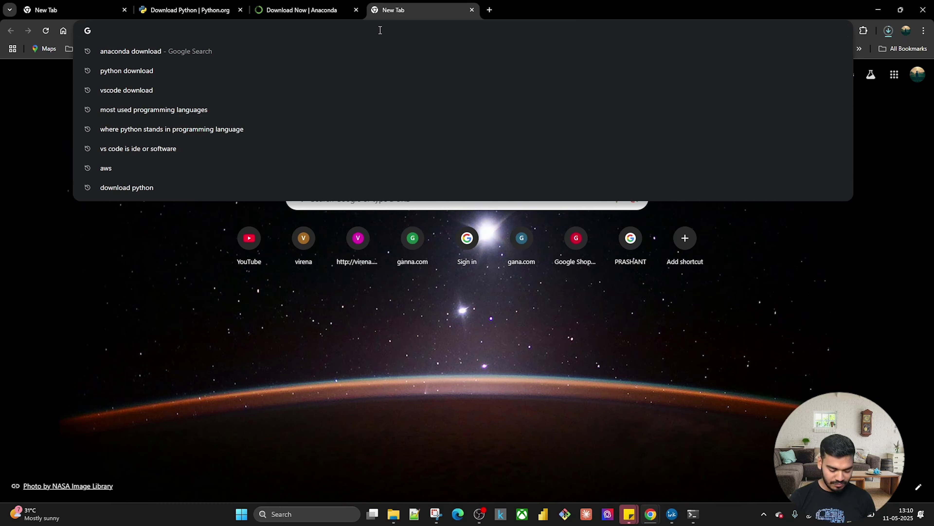
pyautogui.write('VSCODE download')
pyautogui.press('Return')
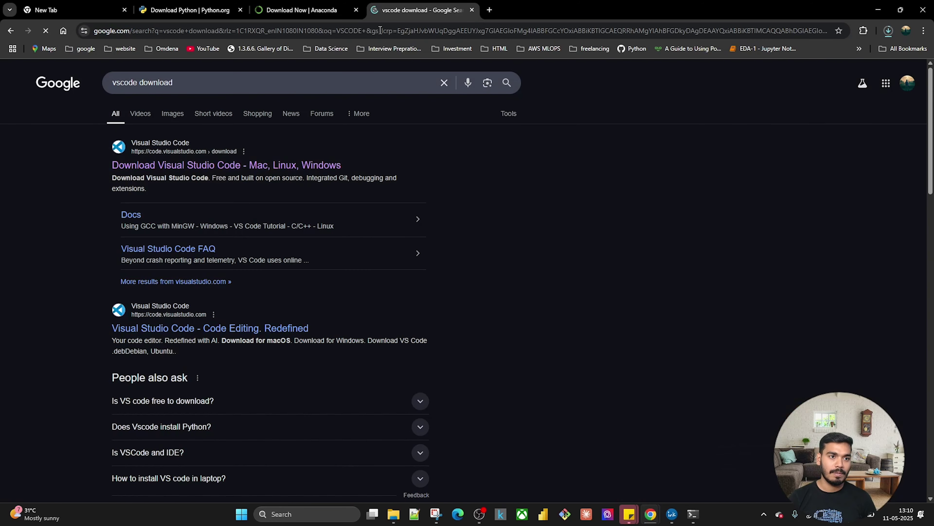
pyautogui.click(233, 165)
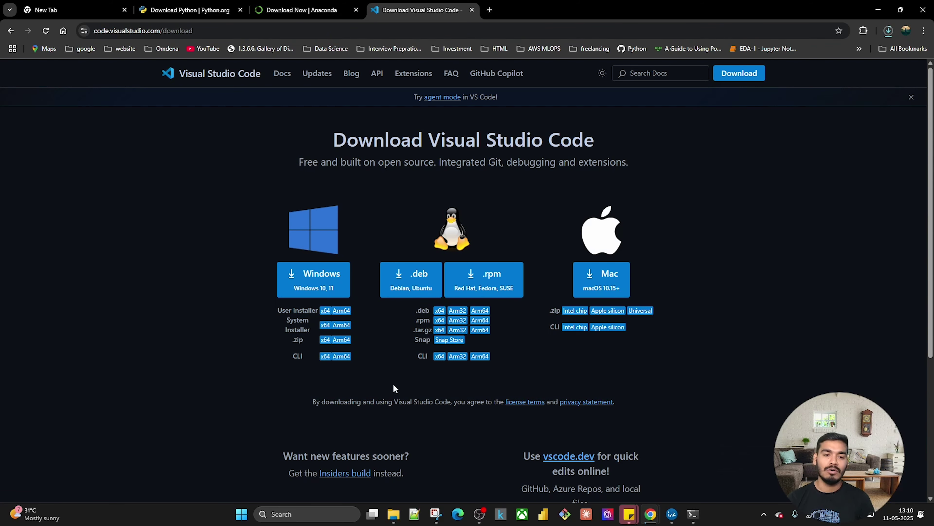
pyautogui.click(294, 276)
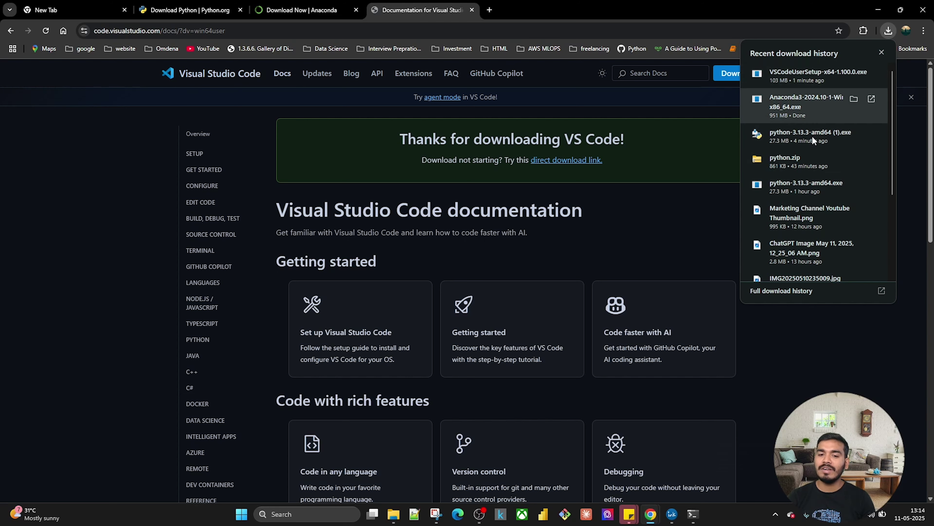
# Switch to File Explorer and show the Downloads folder in a maximized window
pyautogui.click(394, 515)
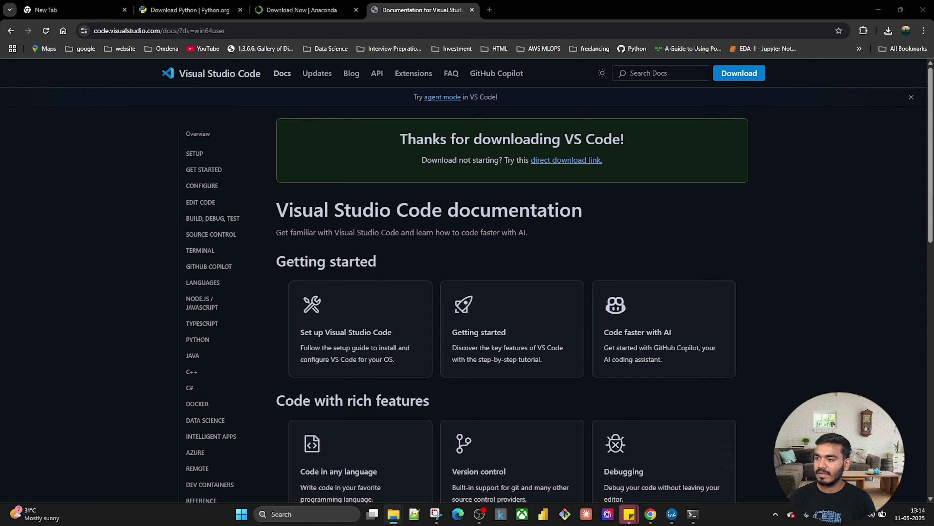
pyautogui.moveTo(815, 112); pyautogui.dragTo(482, 60)
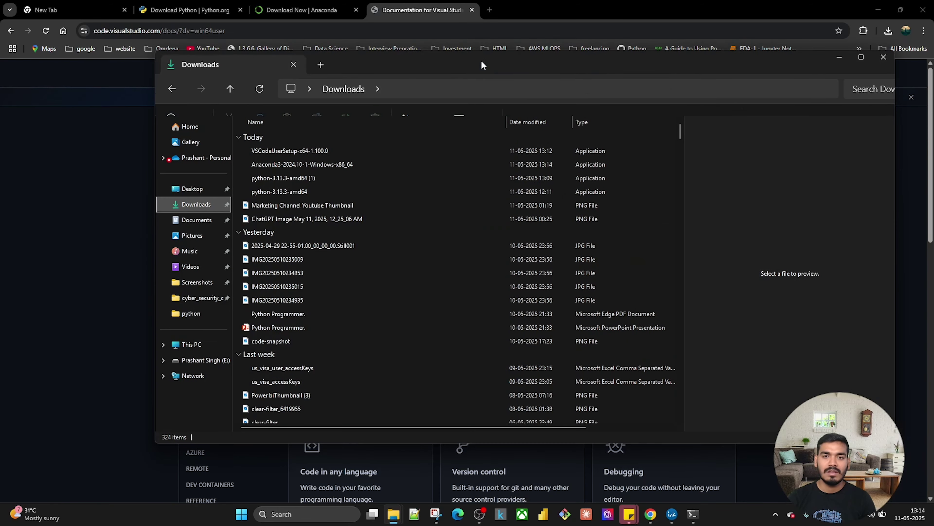
pyautogui.doubleClick(565, 59)
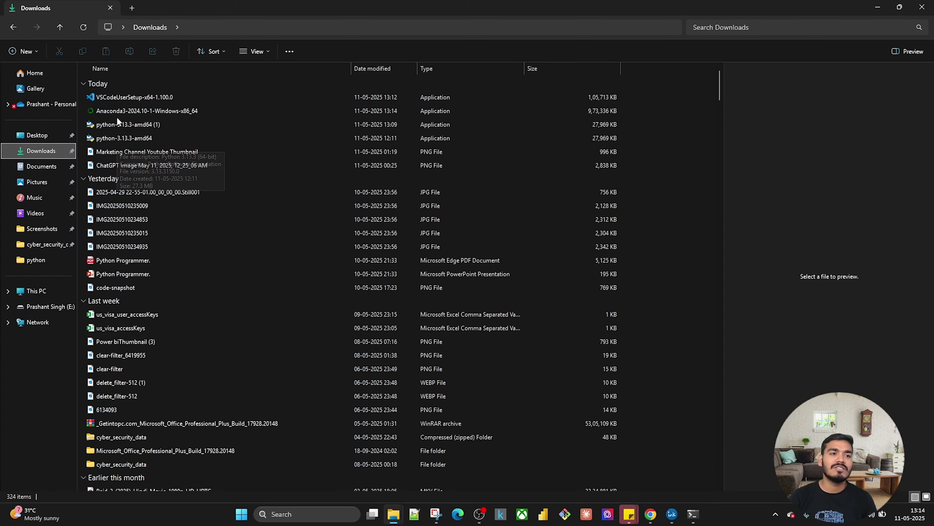
# Run the python-3.13.3-amd64 installer and install Python with default settings and python.exe added to PATH
pyautogui.doubleClick(109, 138)
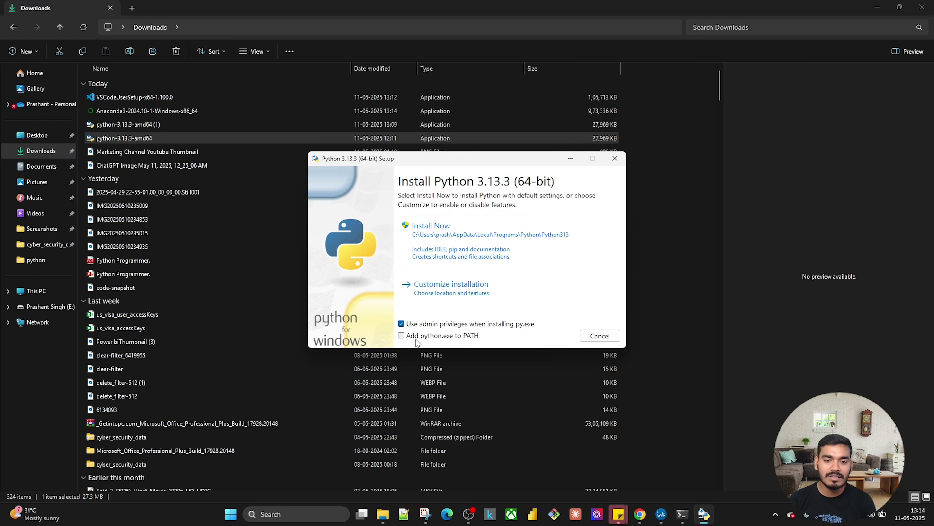
pyautogui.click(402, 335)
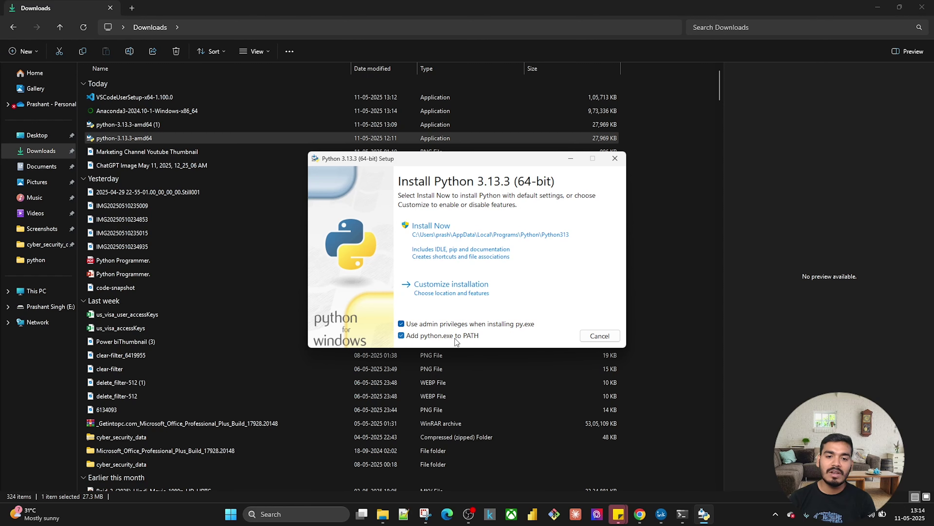
pyautogui.click(444, 239)
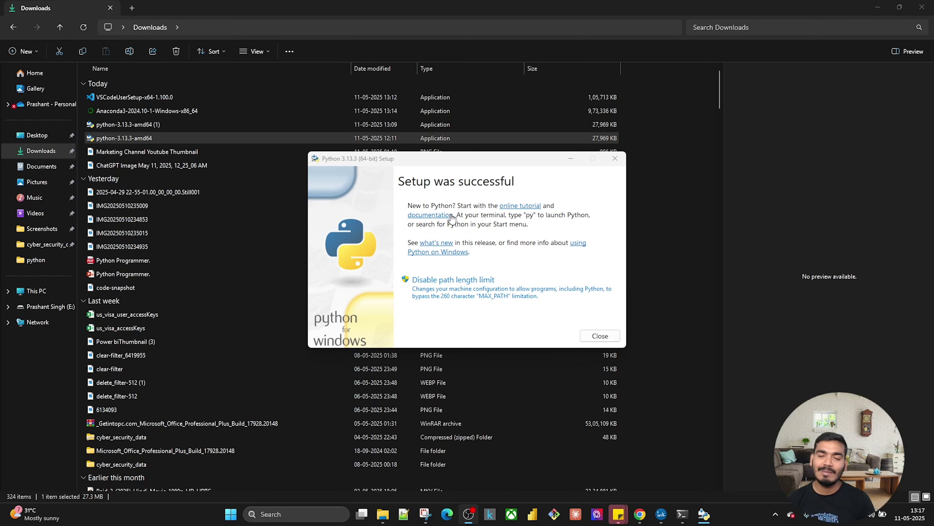
# Open Command Prompt with enlarged text and run the python command to verify the installation
pyautogui.click(287, 515)
pyautogui.write('cmd')
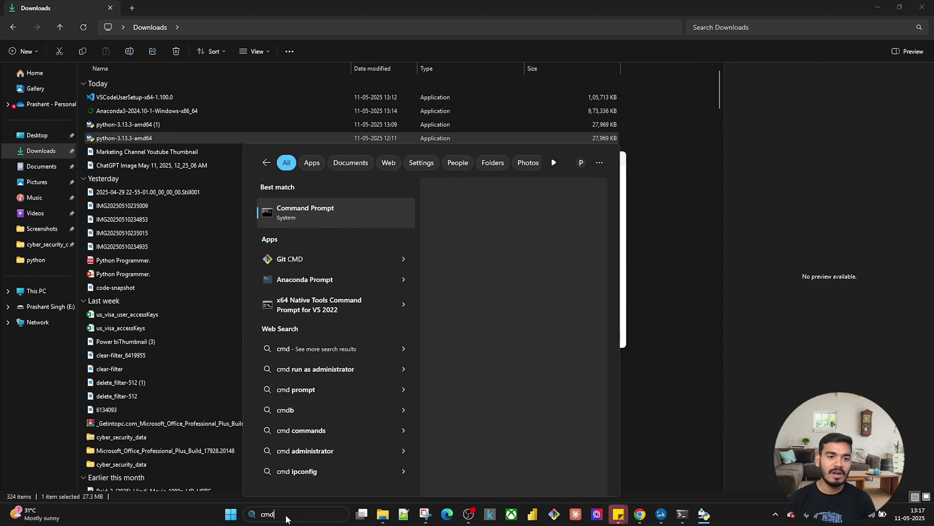
pyautogui.click(477, 283)
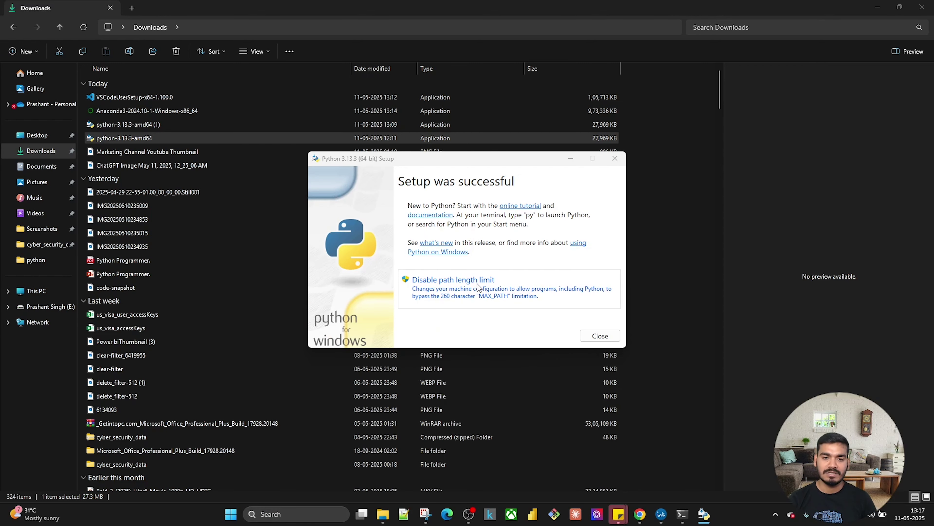
pyautogui.scroll(6, 257, 190)
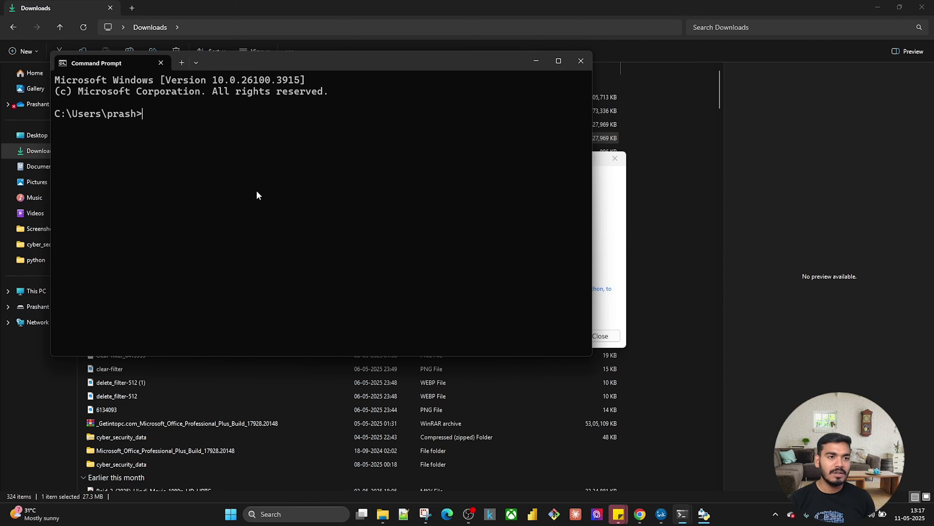
pyautogui.write('python')
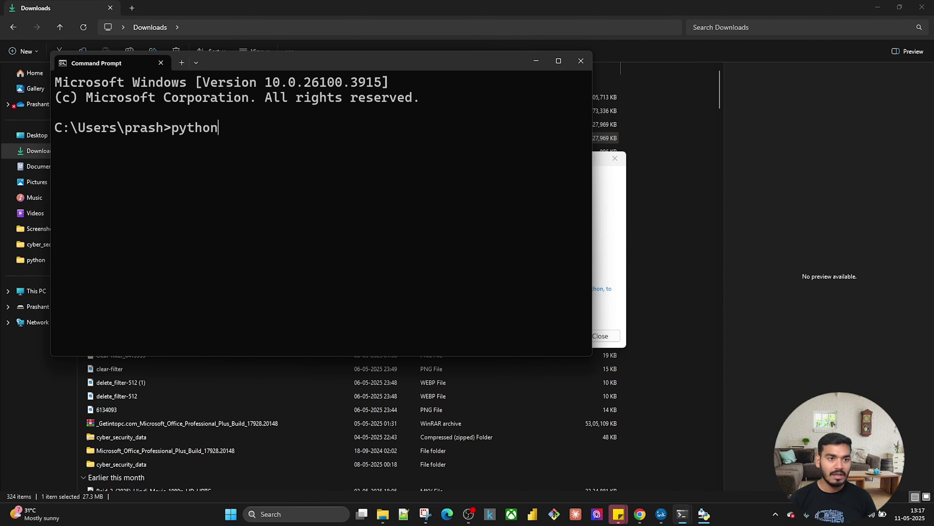
pyautogui.press('Return')
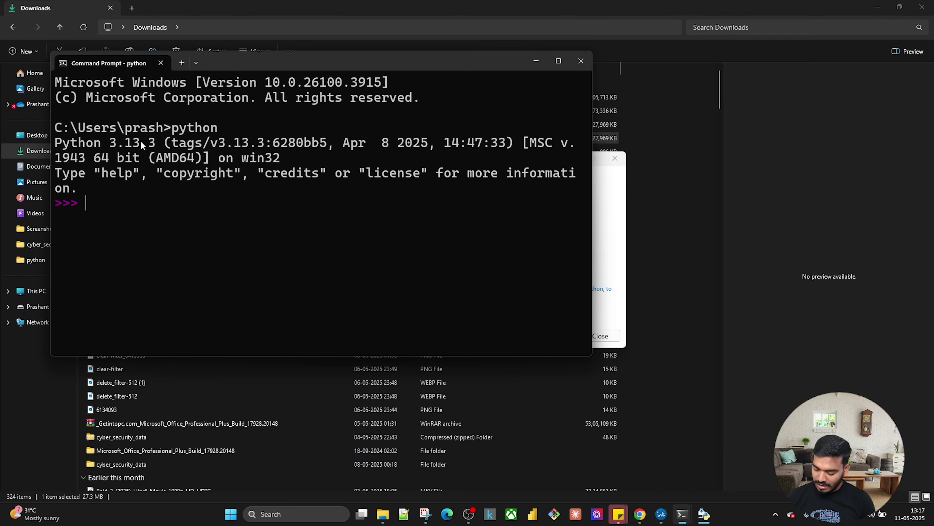
# Evaluate 12+3 in the Python interpreter, and close Command Prompt and the finished Python setup
pyautogui.write('12+3')
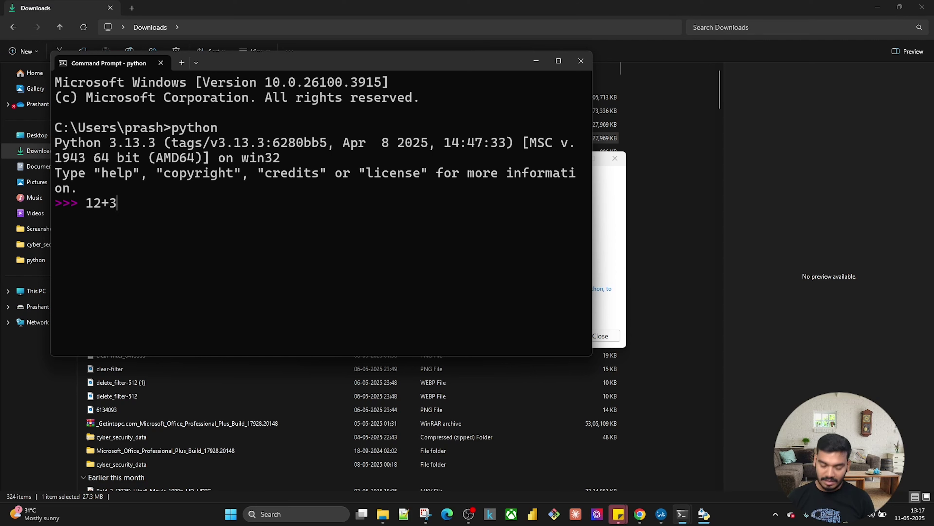
pyautogui.press('Return')
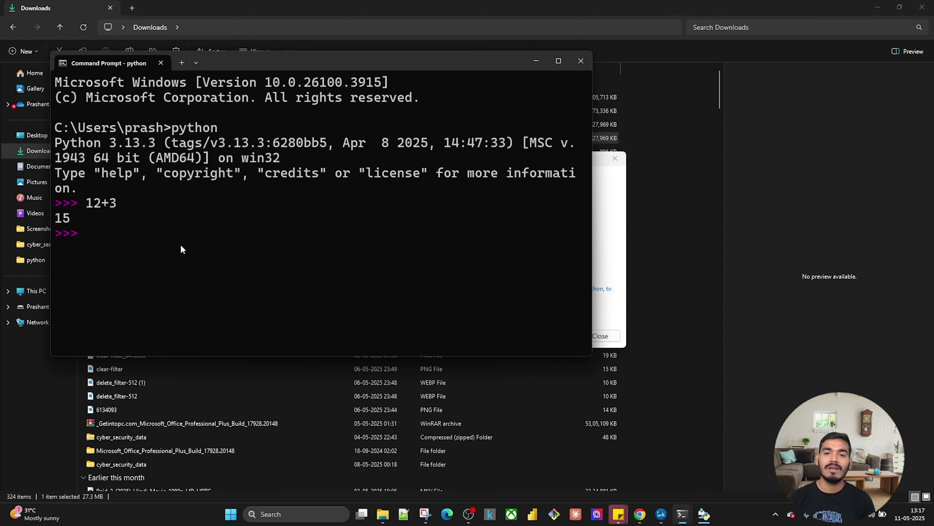
pyautogui.click(578, 61)
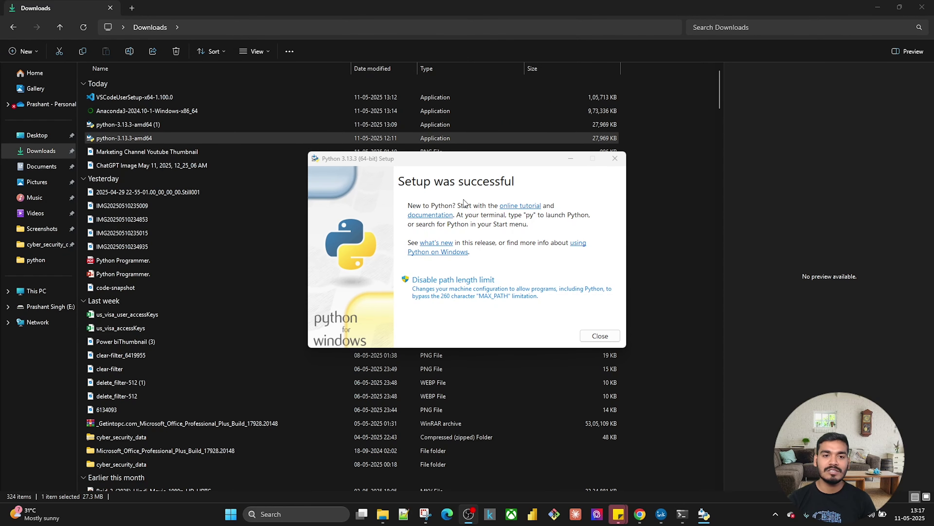
pyautogui.click(605, 336)
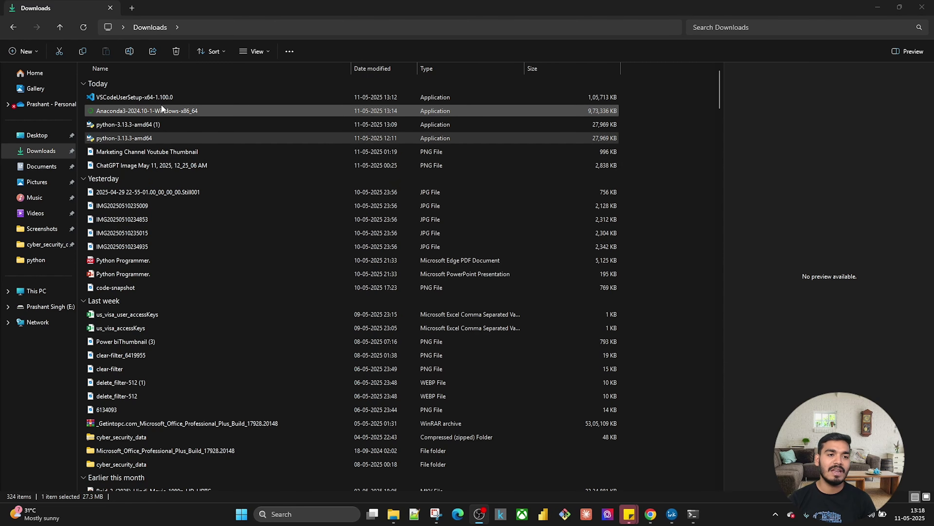
# Try to install Anaconda3 2024.10-1 for Just Me in the default destination folder, accepting the license agreement
pyautogui.doubleClick(157, 111)
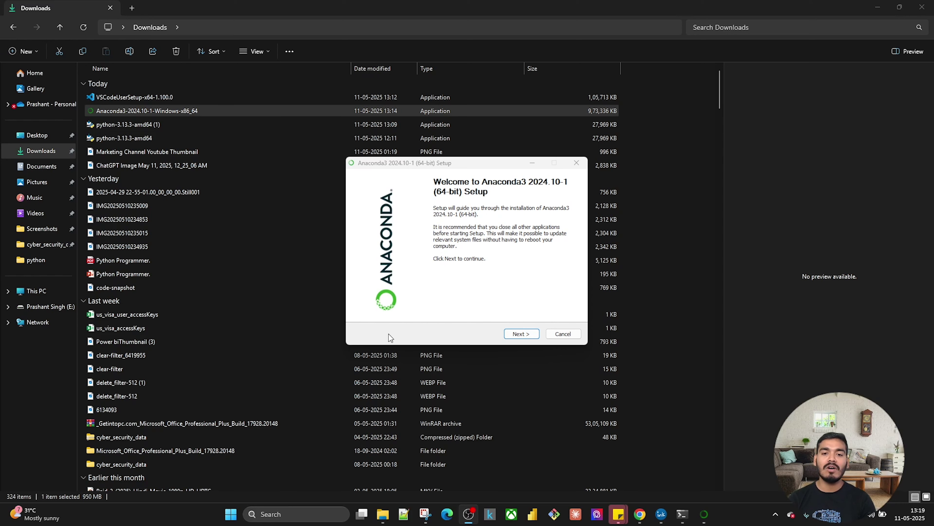
pyautogui.click(529, 333)
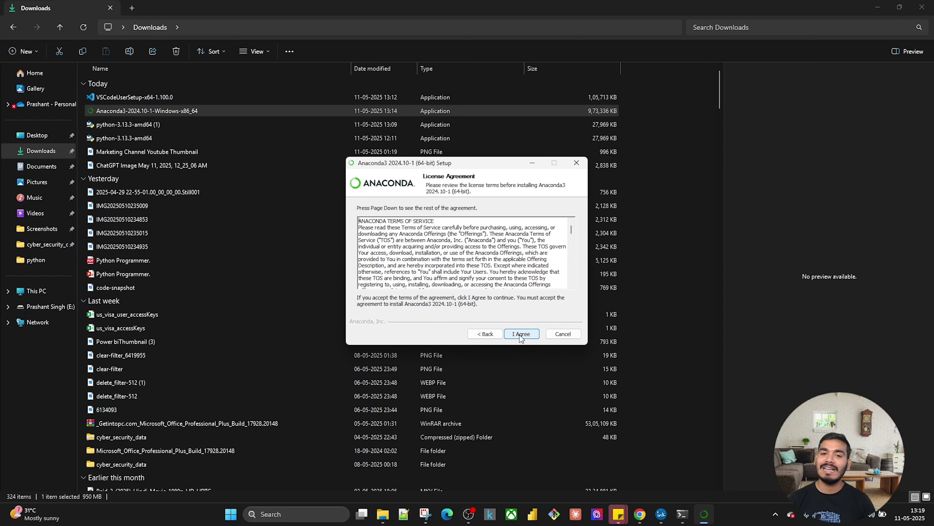
pyautogui.click(522, 333)
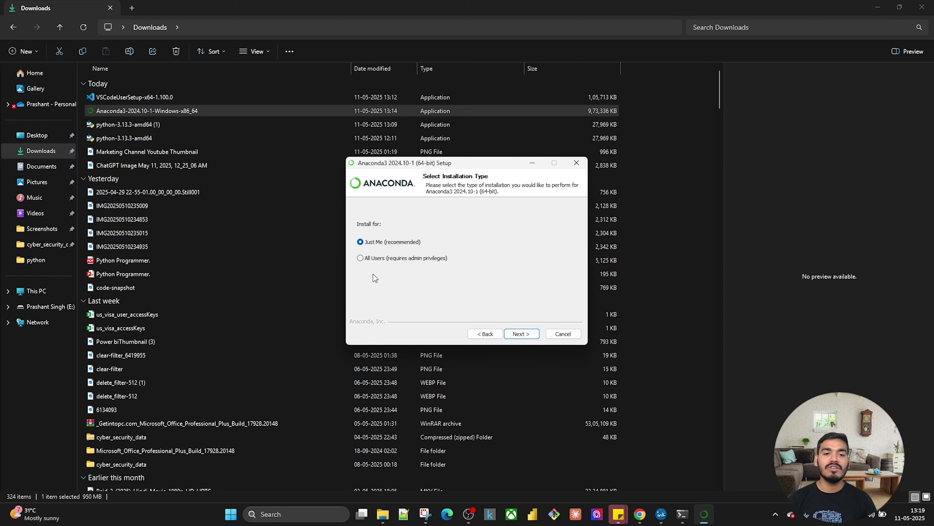
pyautogui.click(522, 334)
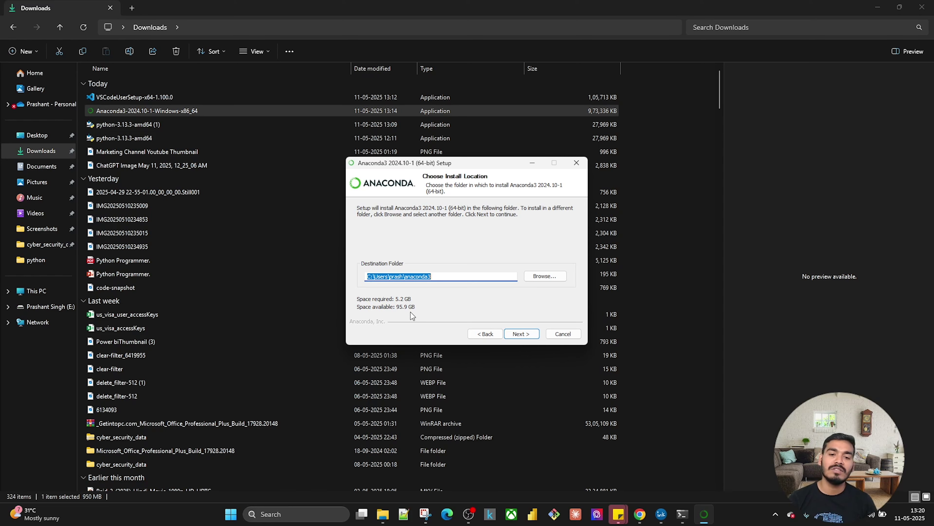
pyautogui.click(525, 336)
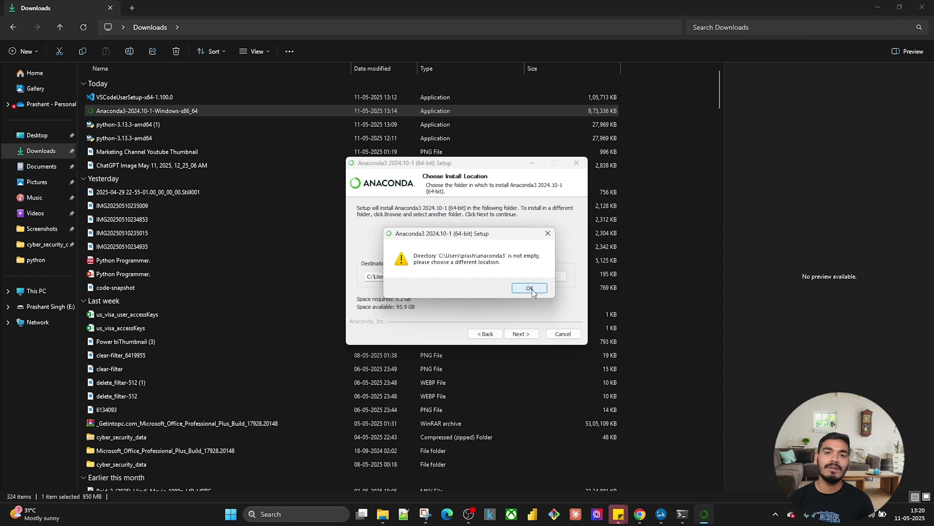
pyautogui.click(547, 235)
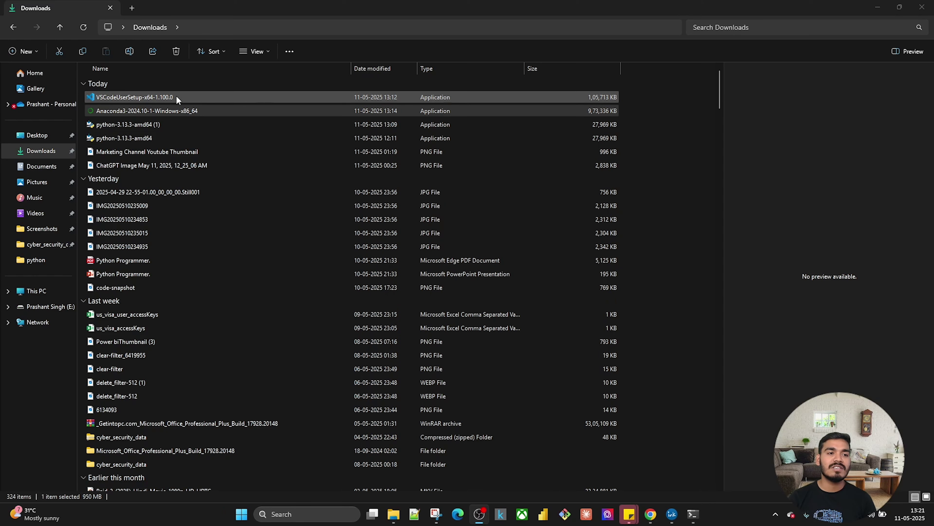
# Run the VSCodeUserSetup-x64-1.100.0 installer, accepting the license agreement and keeping the default additional tasks
pyautogui.doubleClick(155, 94)
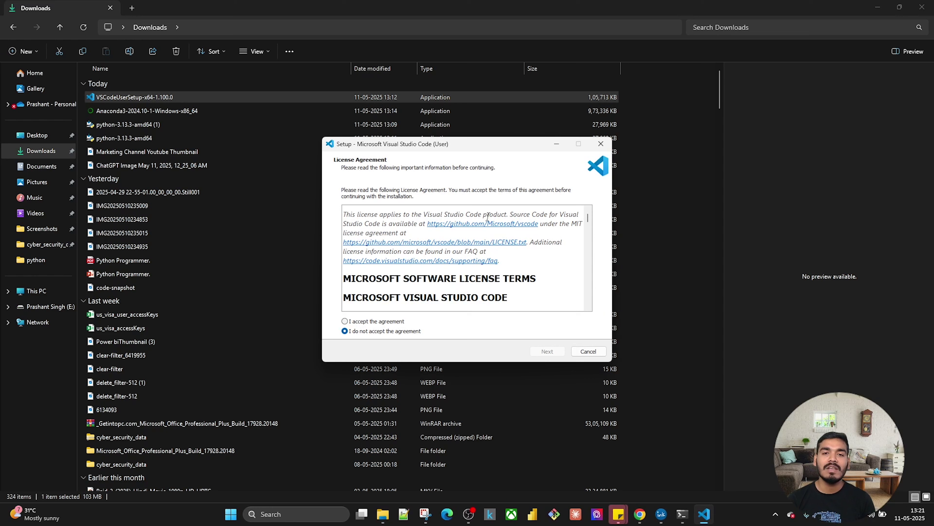
pyautogui.click(345, 322)
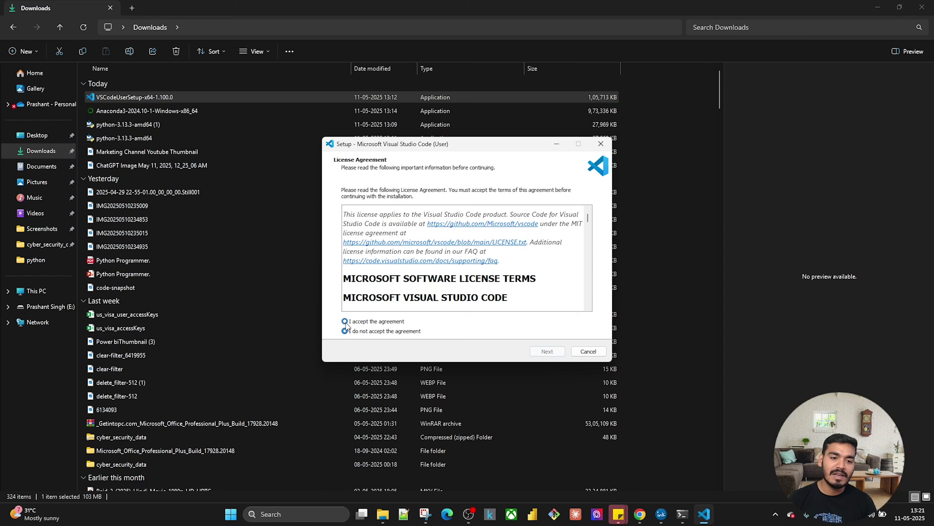
pyautogui.click(542, 352)
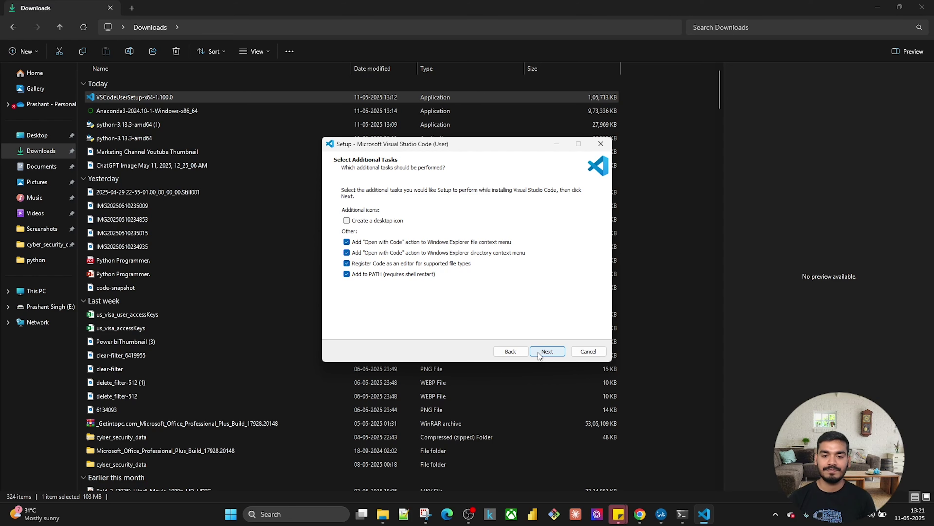
pyautogui.click(538, 352)
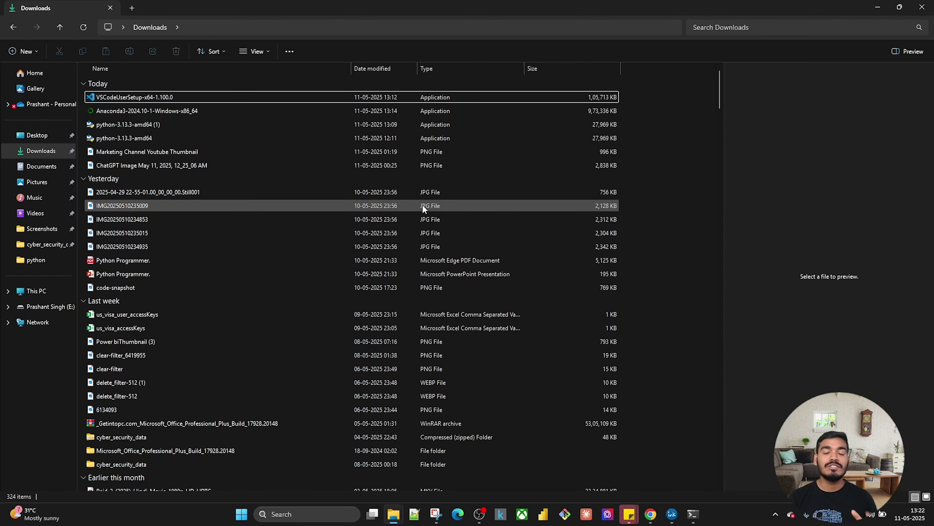
# Search Windows for "ana" and open Anaconda Prompt with a larger window and enlarged text
pyautogui.click(131, 139)
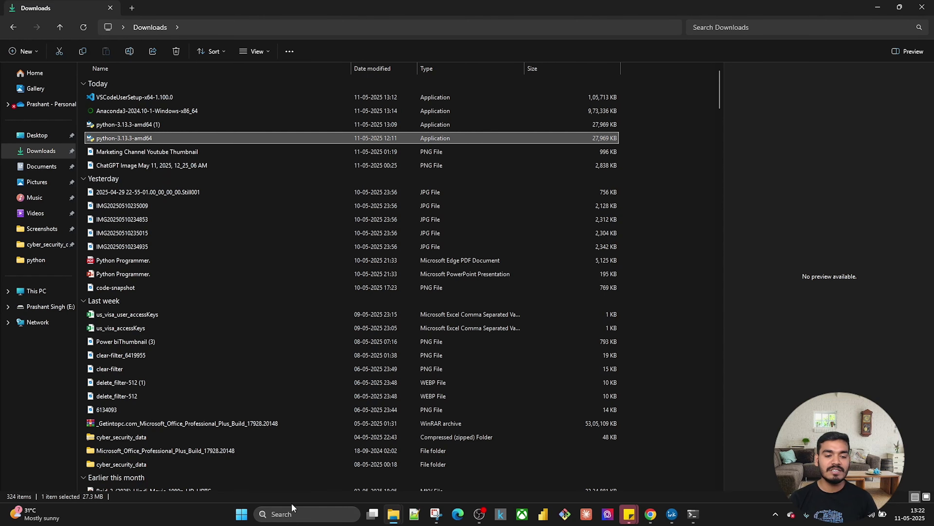
pyautogui.click(298, 512)
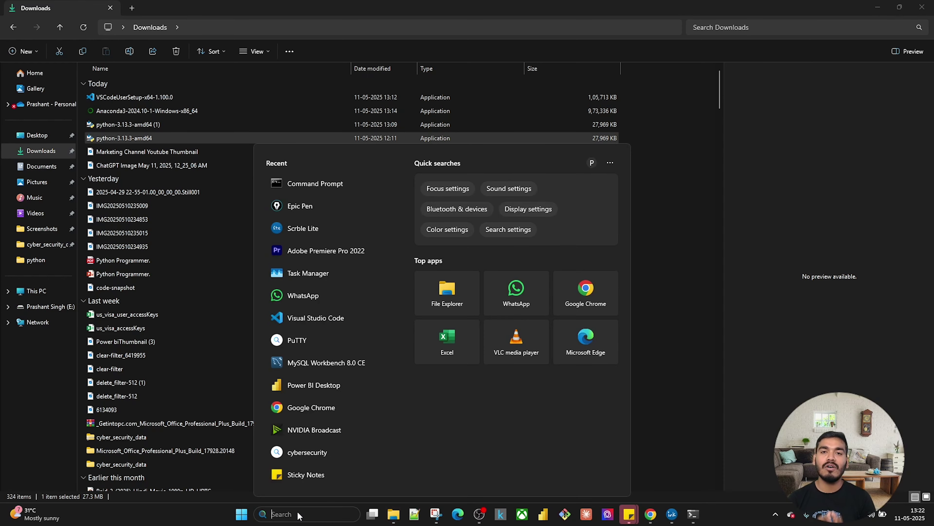
pyautogui.write('ana')
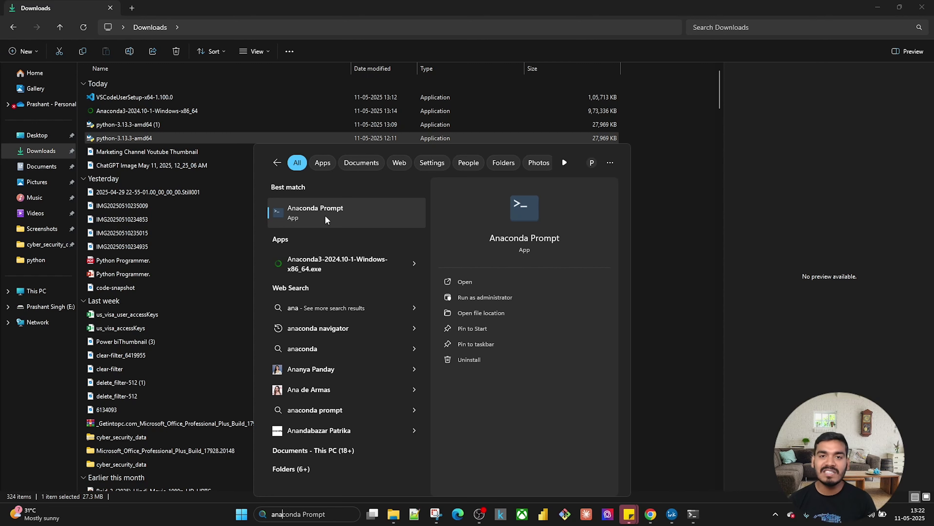
pyautogui.click(469, 284)
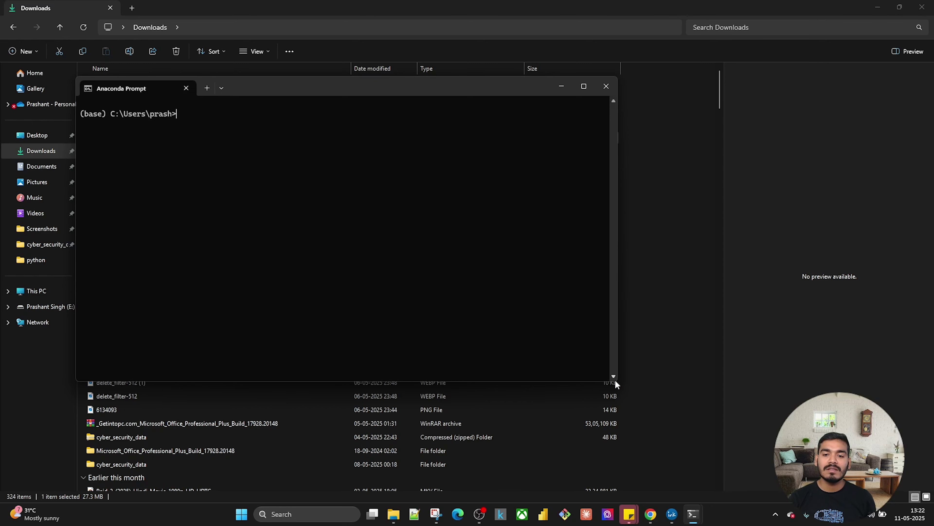
pyautogui.moveTo(615, 380); pyautogui.dragTo(823, 417)
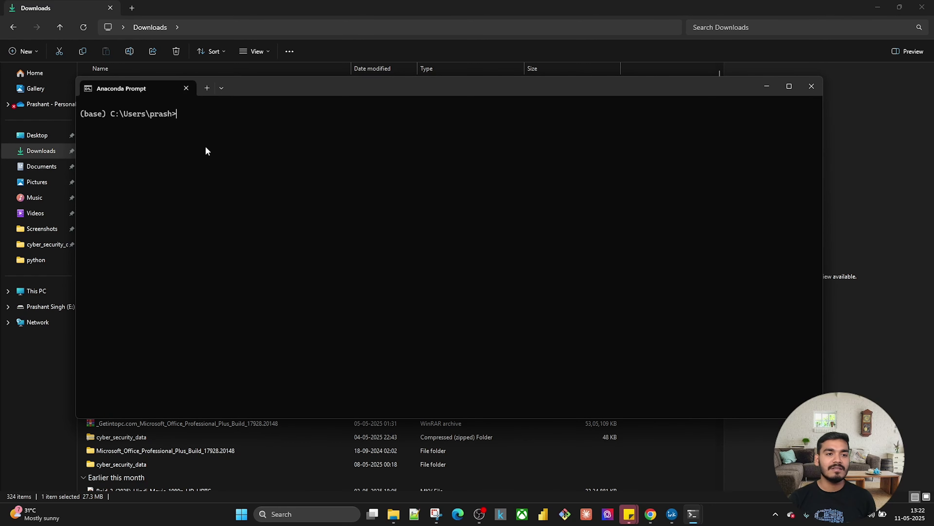
pyautogui.scroll(4, 205, 146)
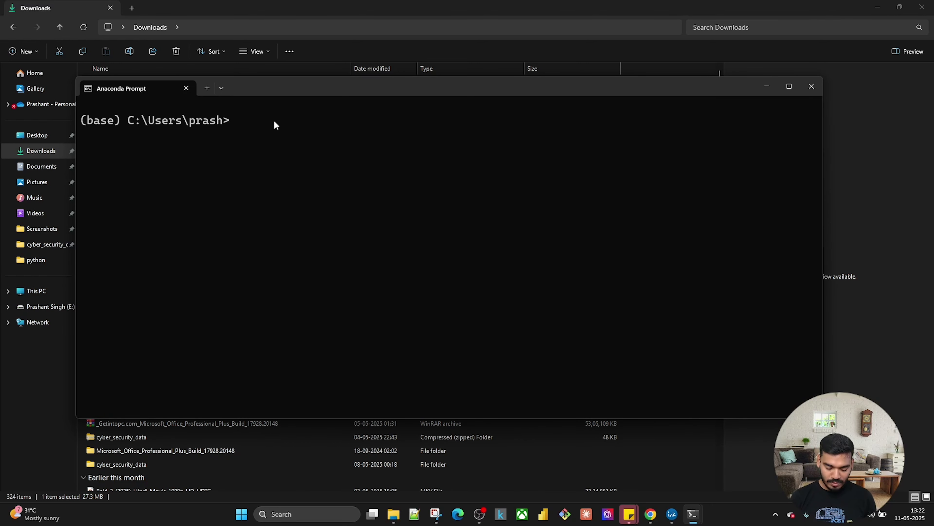
# Run the python command in Anaconda Prompt and evaluate 13+3 in the interpreter
pyautogui.write('python')
pyautogui.press('Return')
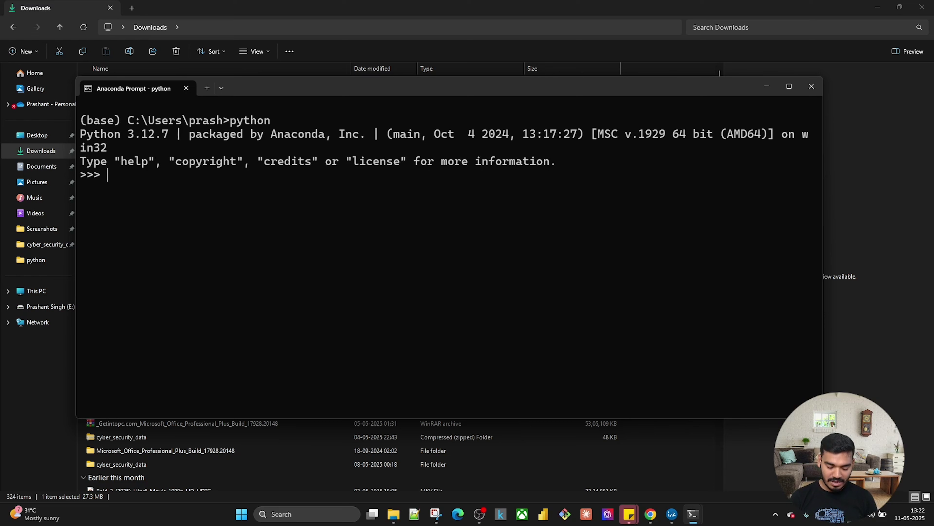
pyautogui.write('13+3')
pyautogui.press('Return')
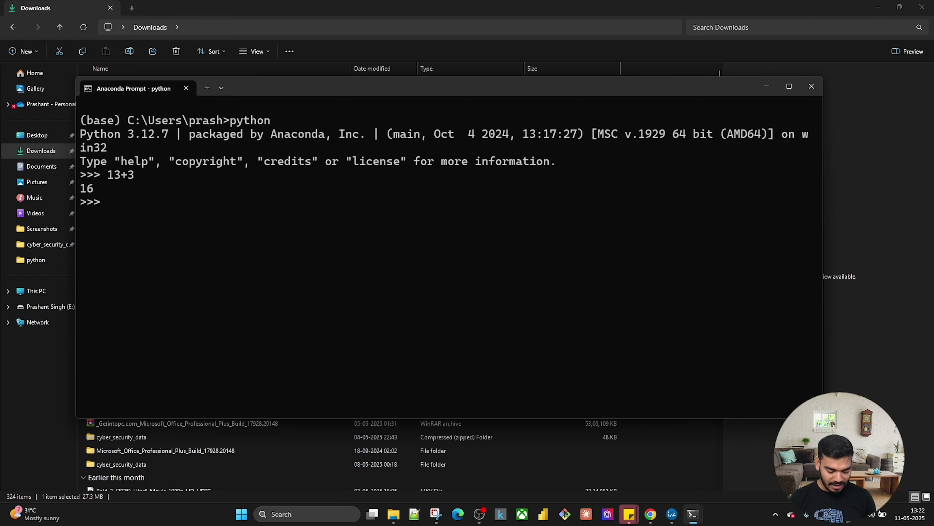
# Exit the Python interpreter and return to the Anaconda base prompt
pyautogui.write('exit')
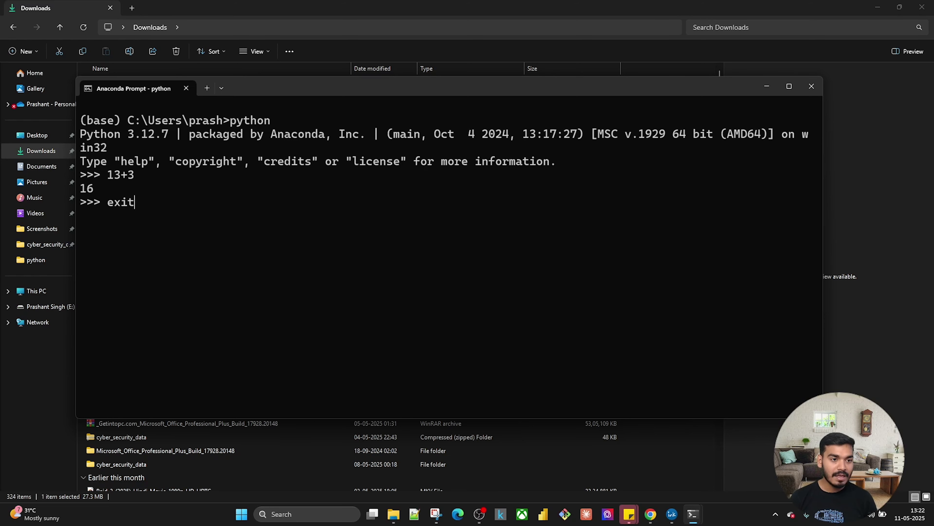
pyautogui.press('Return')
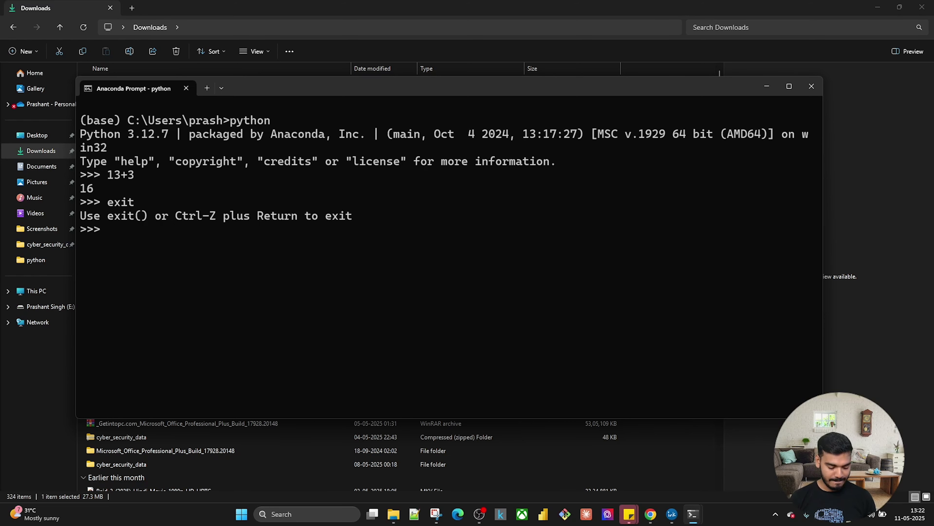
pyautogui.hotkey('ctrl', 'z')
pyautogui.press('Return')
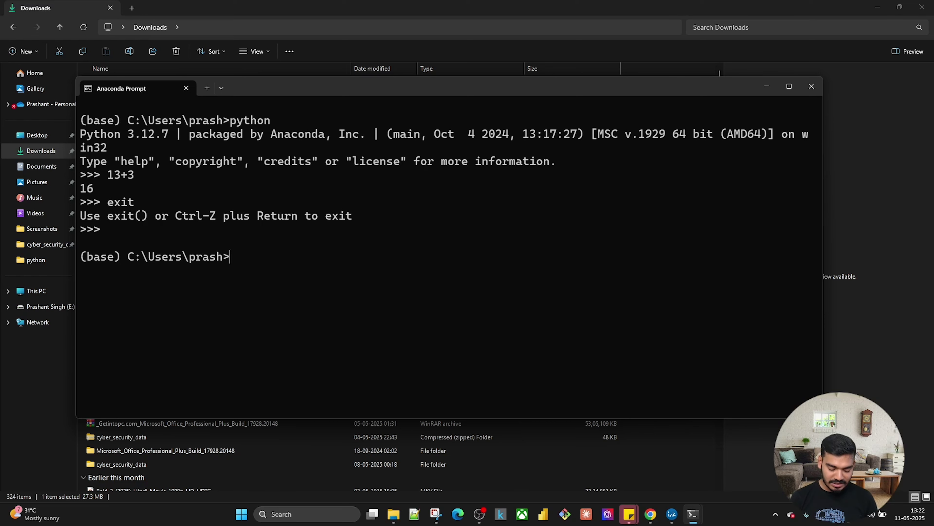
# Launch Jupyter from Anaconda Prompt with the command "jupyter notebook"
pyautogui.write('jupyter')
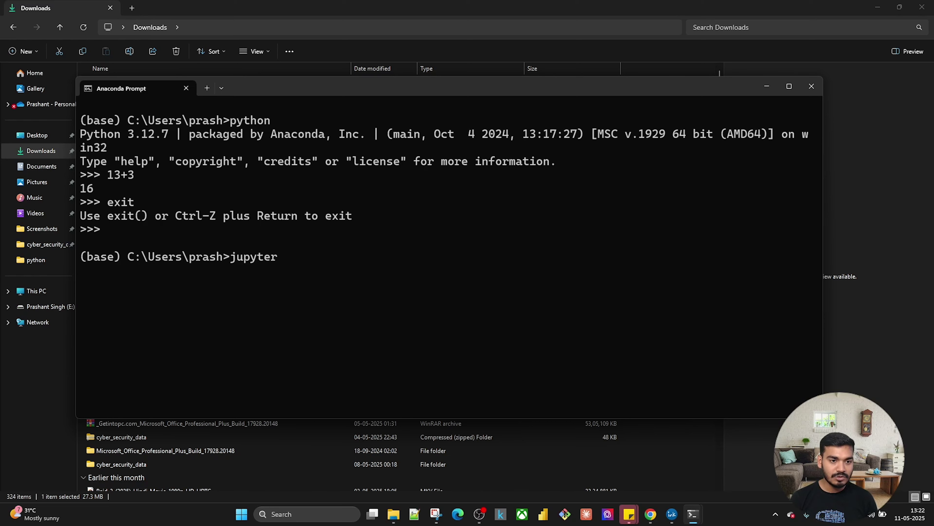
pyautogui.write(' noteboo')
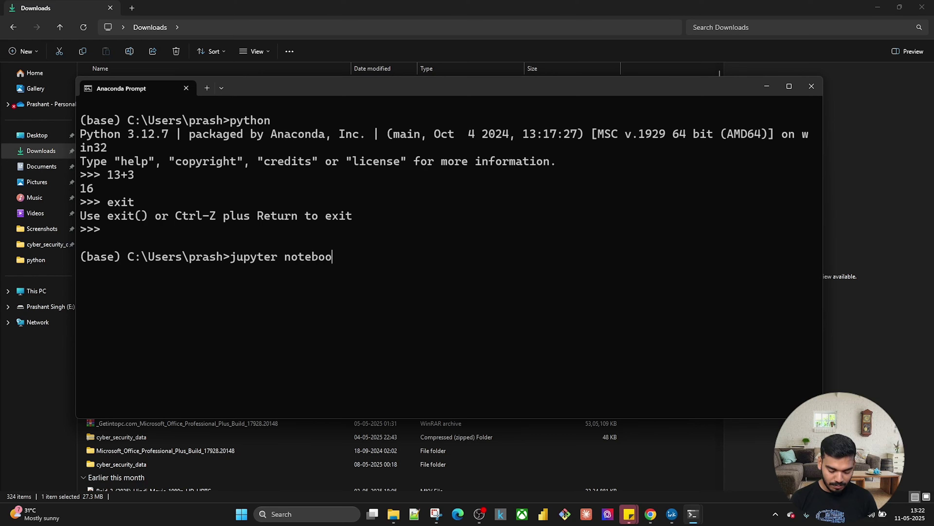
pyautogui.write('k')
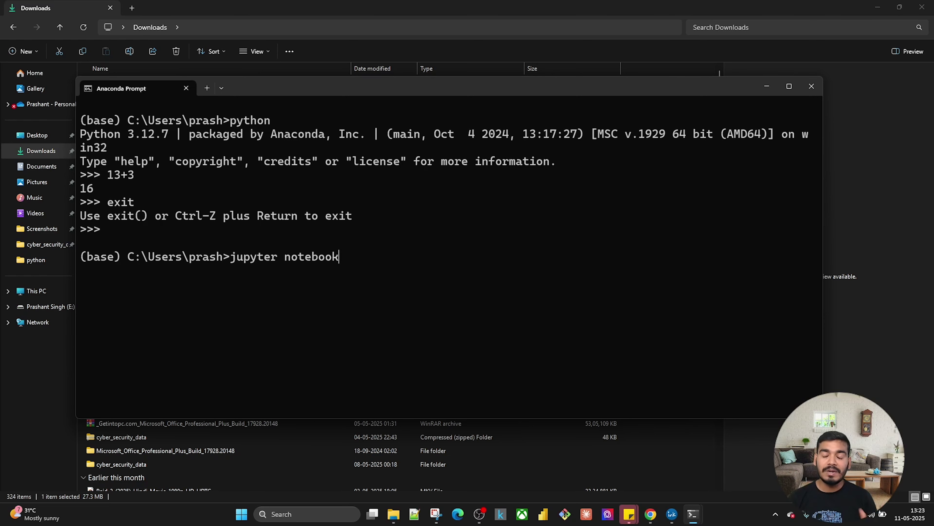
pyautogui.press('Return')
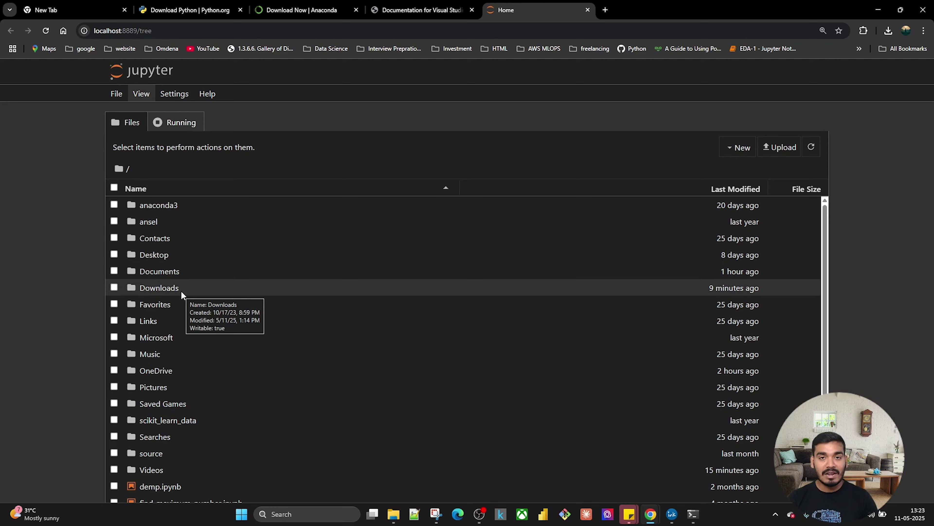
# Create a new Python 3 (ipykernel) notebook from the Jupyter home page's file list
pyautogui.moveTo(176, 31); pyautogui.dragTo(94, 31)
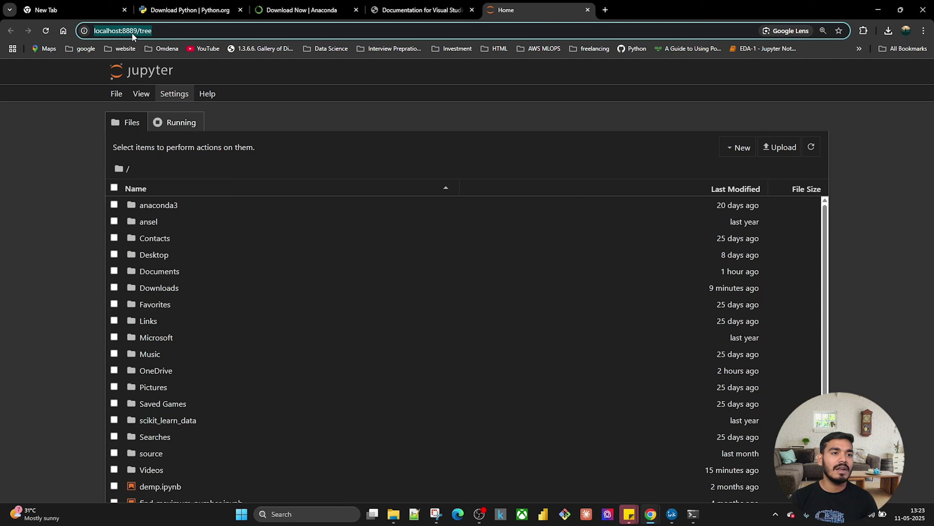
pyautogui.click(160, 32)
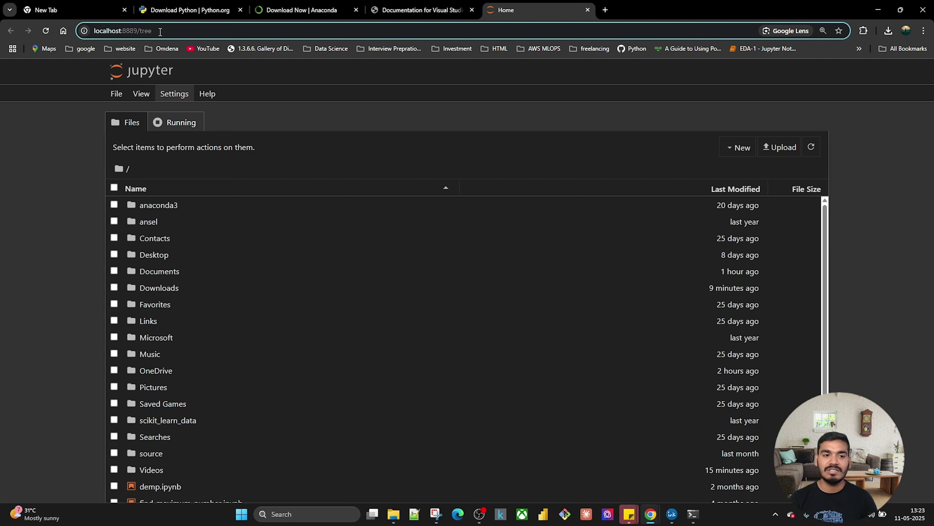
pyautogui.scroll(-4, 361, 348)
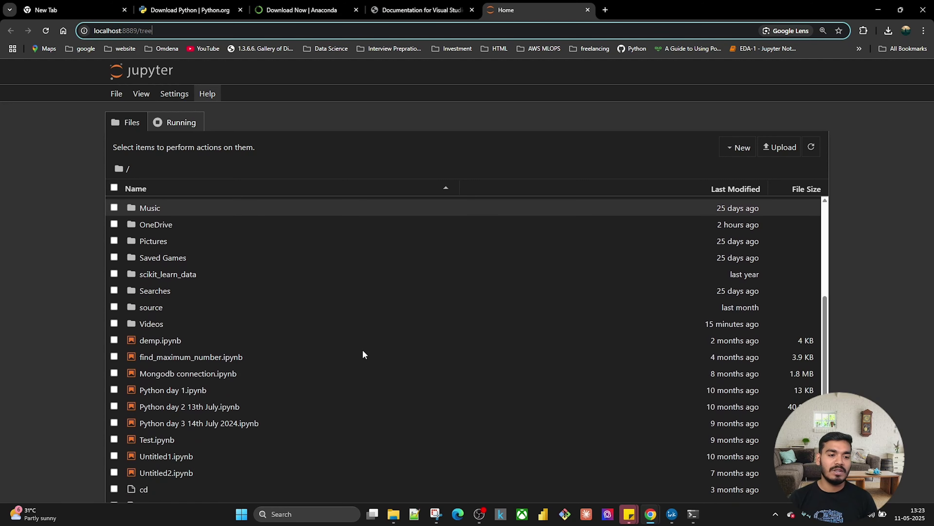
pyautogui.scroll(5, 362, 349)
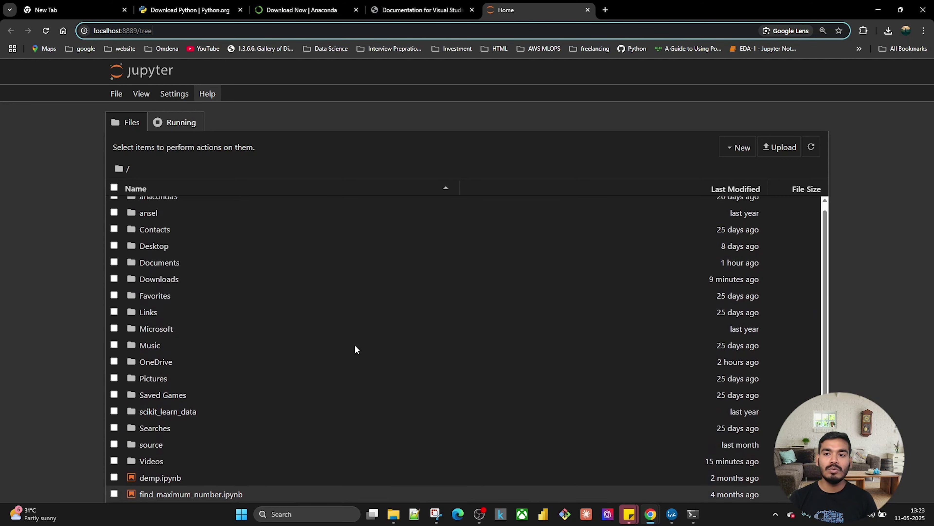
pyautogui.click(748, 149)
pyautogui.click(752, 168)
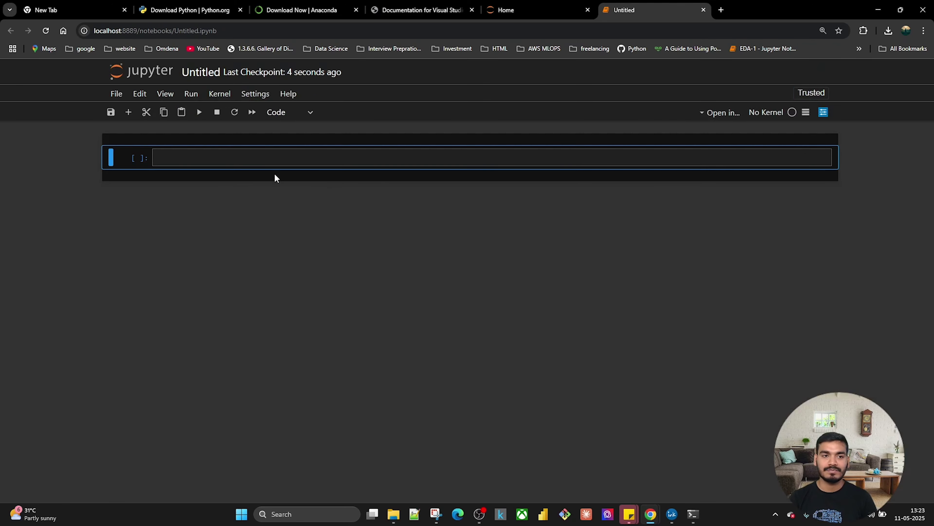
# Enter print("Hello") in the notebook's first cell and run the cell
pyautogui.write('pritn')
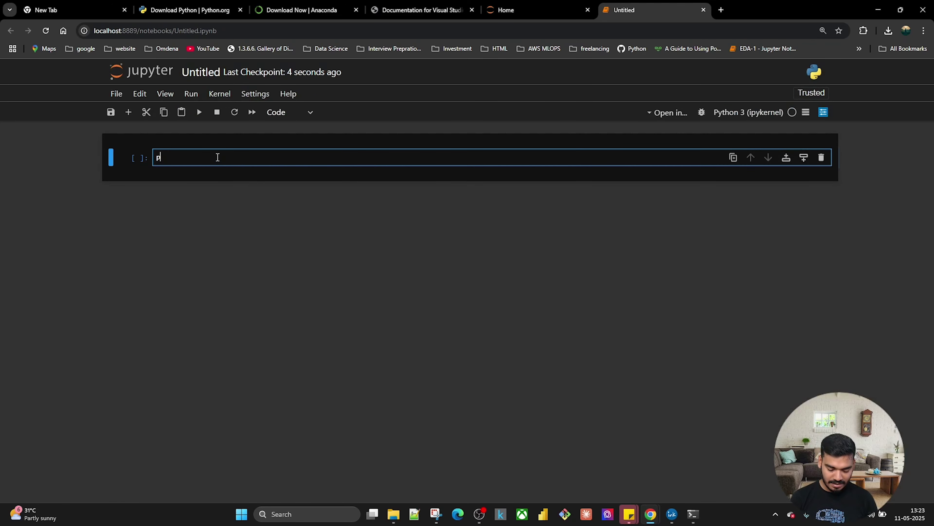
pyautogui.press('BackSpace')
pyautogui.press('BackSpace')
pyautogui.write('nt(')
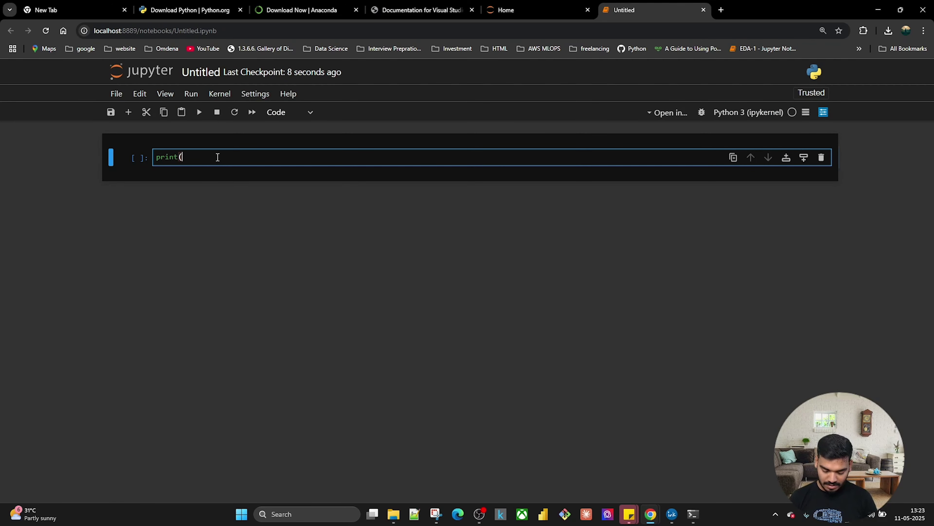
pyautogui.write('"Hello')
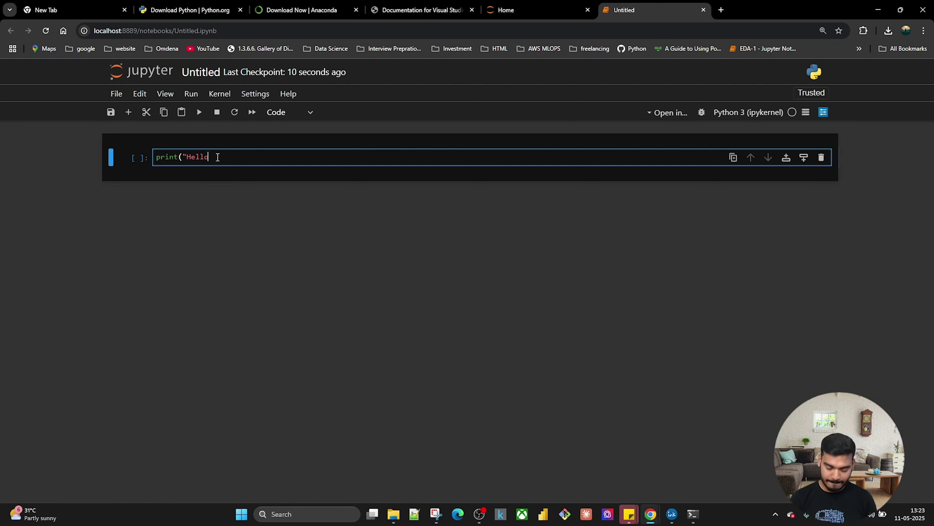
pyautogui.write('")')
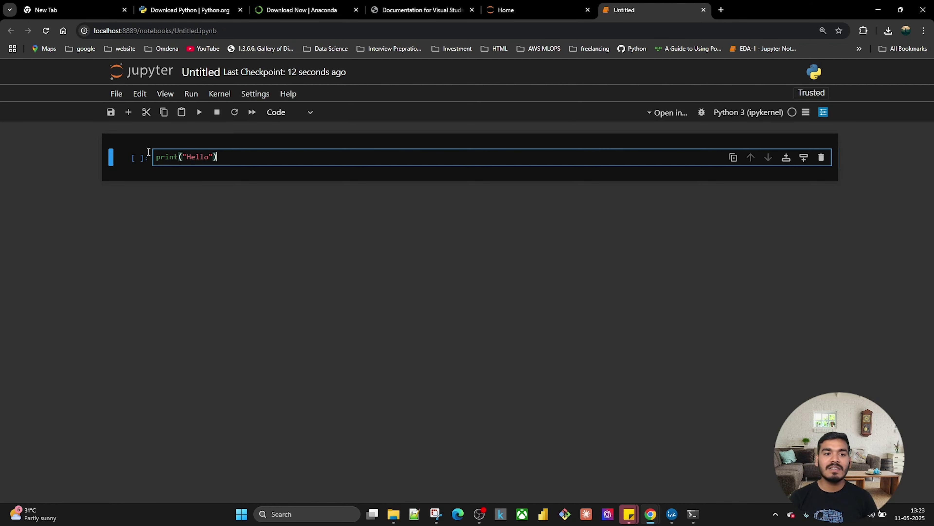
pyautogui.click(198, 113)
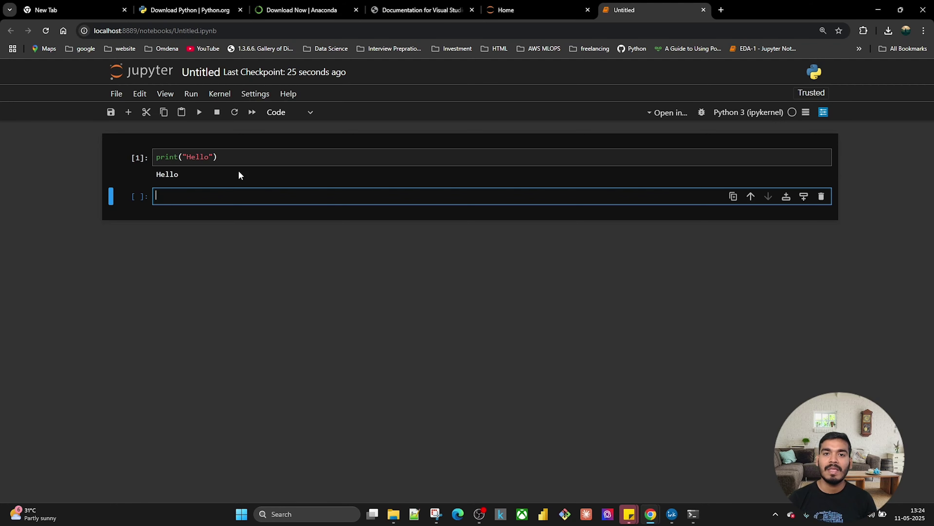
# Close the Untitled notebook tab and the Jupyter Home tab in the browser
pyautogui.click(704, 10)
pyautogui.click(510, 93)
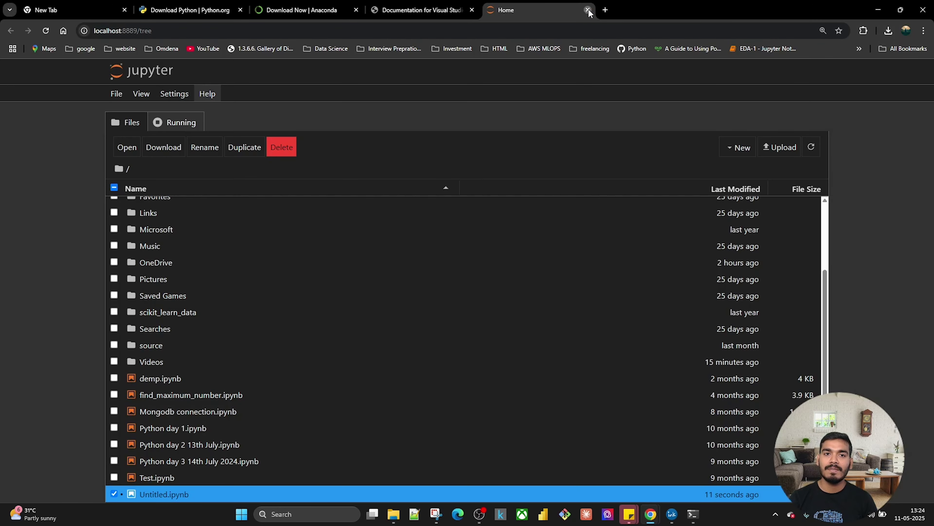
pyautogui.click(588, 10)
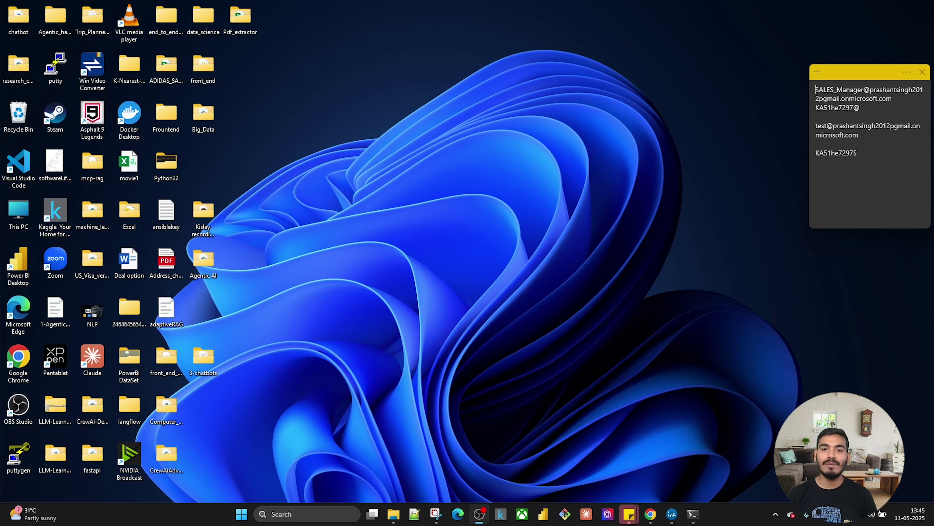
# Create a new folder named python on the Windows desktop
pyautogui.rightClick(534, 162)
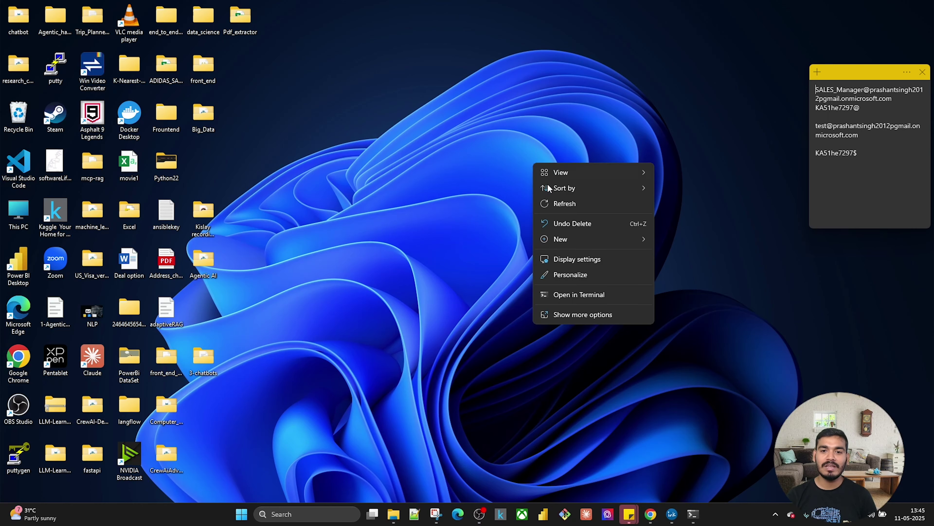
pyautogui.moveTo(569, 244)
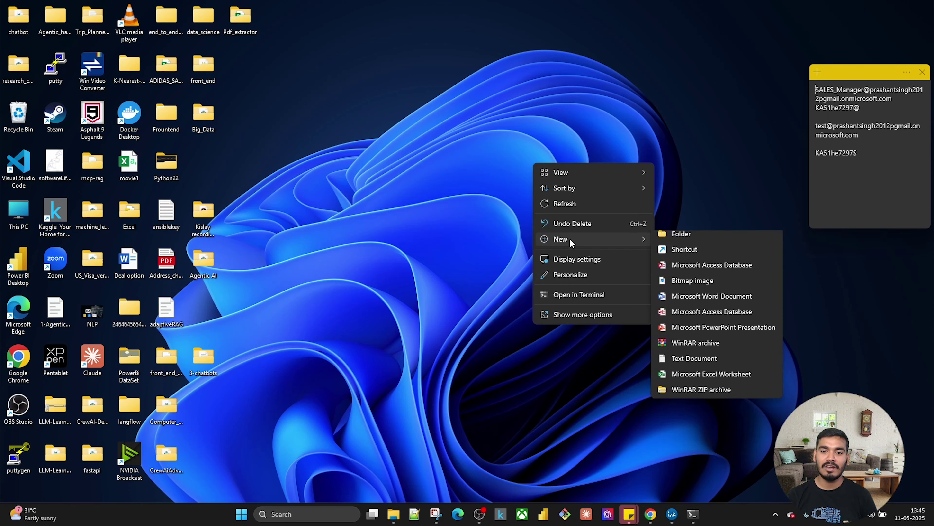
pyautogui.click(679, 238)
pyautogui.write('python')
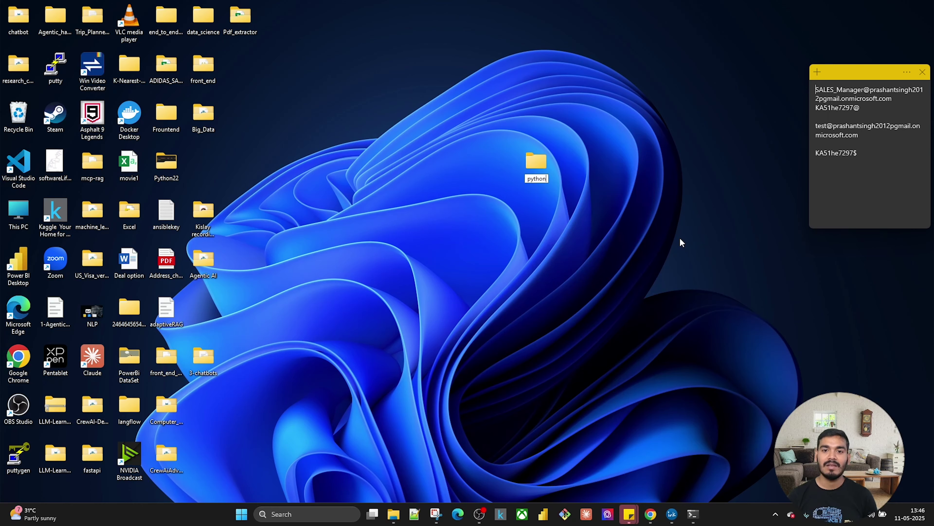
pyautogui.press('Return')
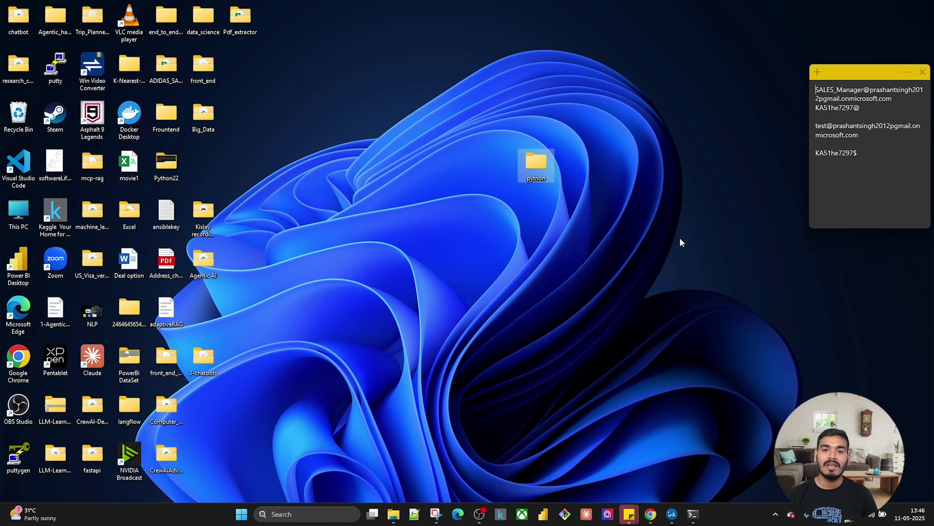
# Find Visual Studio Code through Windows search, launch it in a new window and close its Welcome page
pyautogui.click(282, 516)
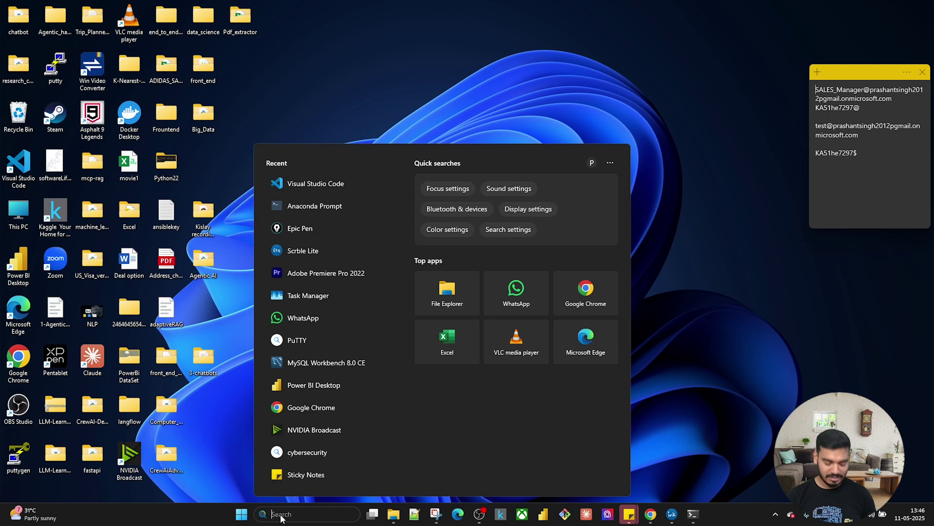
pyautogui.write('vs')
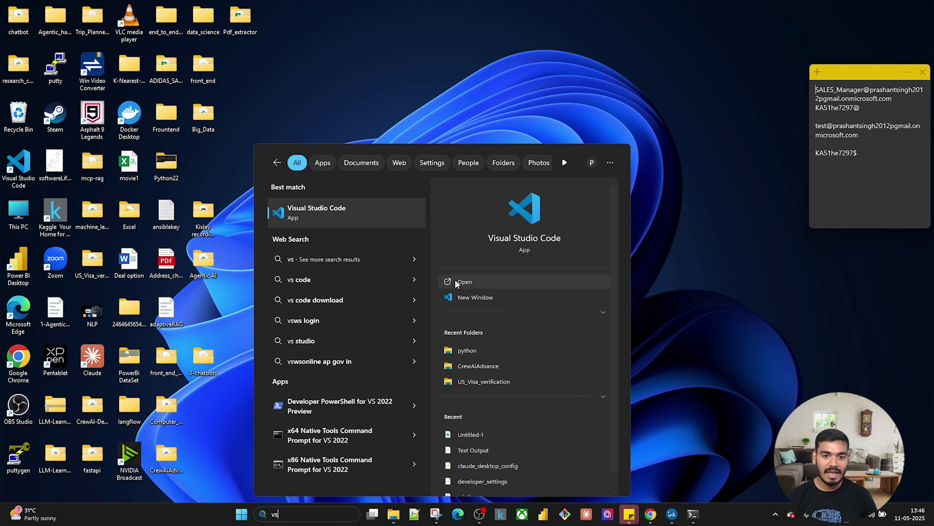
pyautogui.click(475, 298)
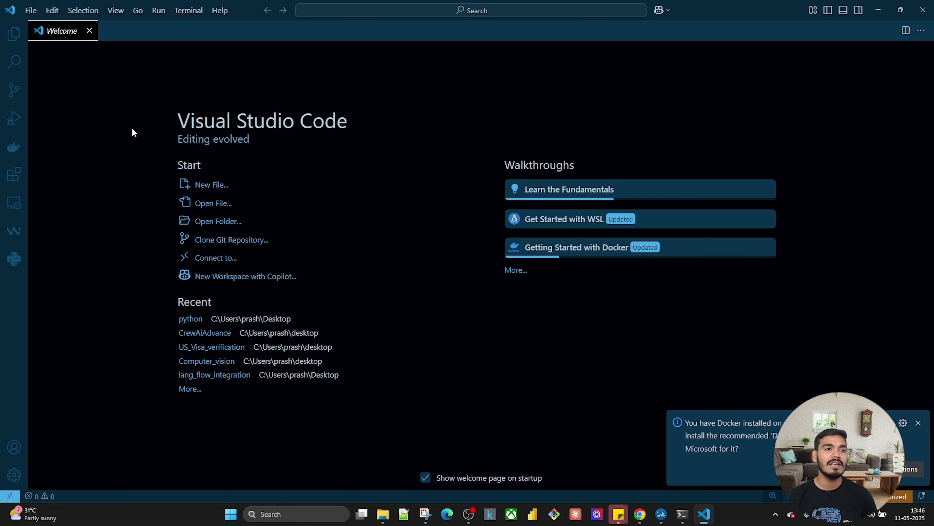
pyautogui.click(91, 31)
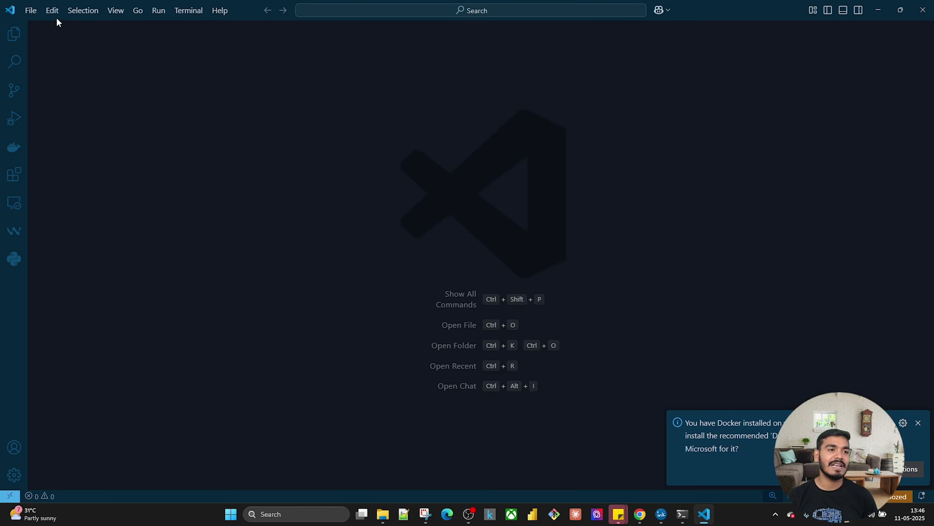
# Open the python folder from the Desktop as the working folder in Visual Studio Code
pyautogui.click(31, 11)
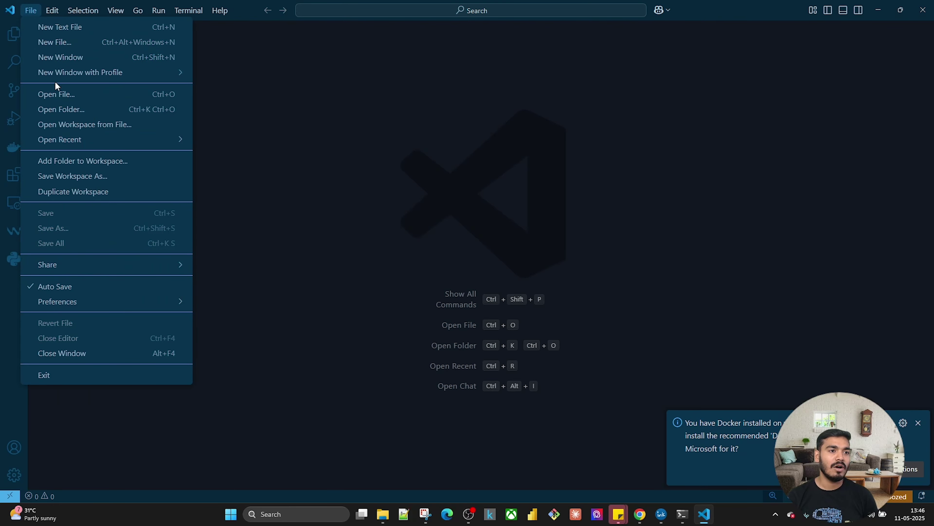
pyautogui.click(58, 110)
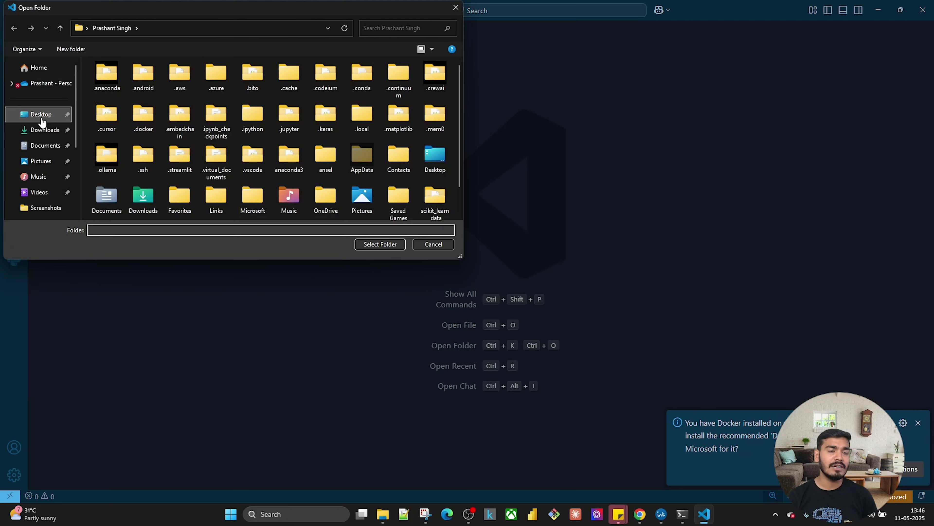
pyautogui.click(41, 115)
pyautogui.scroll(-10, 160, 126)
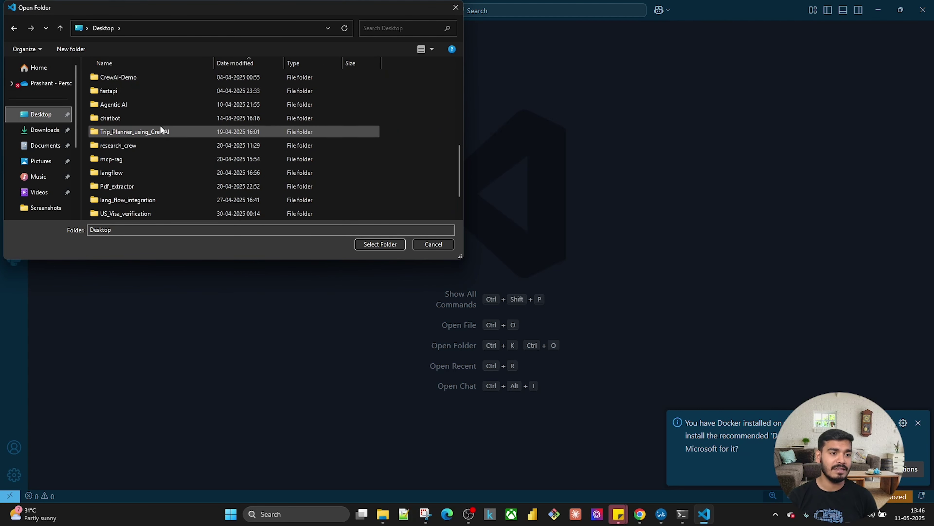
pyautogui.click(119, 214)
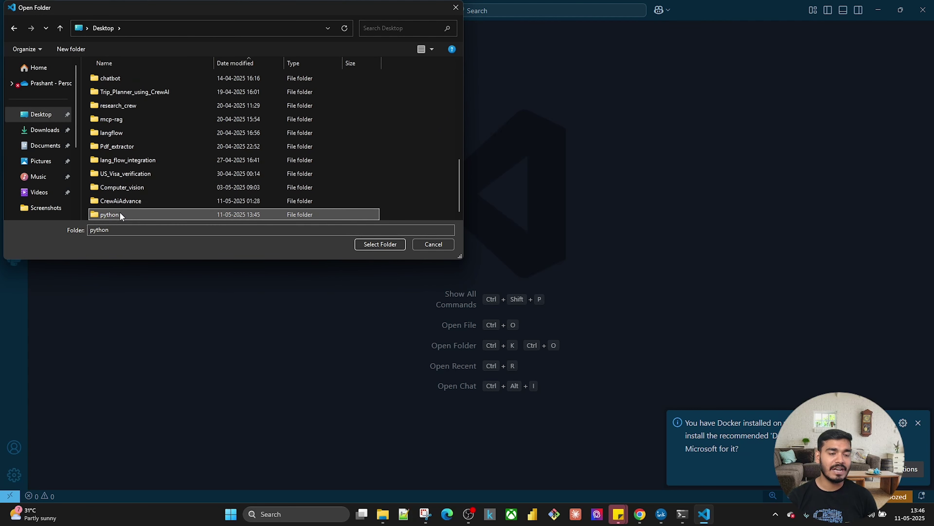
pyautogui.click(386, 244)
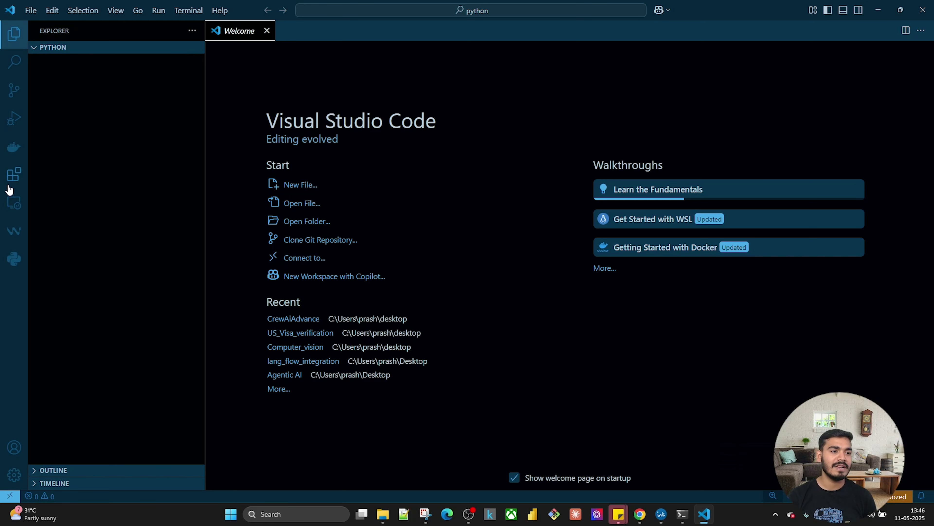
# Browse the installed extensions and open the details page of Microsoft's Python extension
pyautogui.click(15, 177)
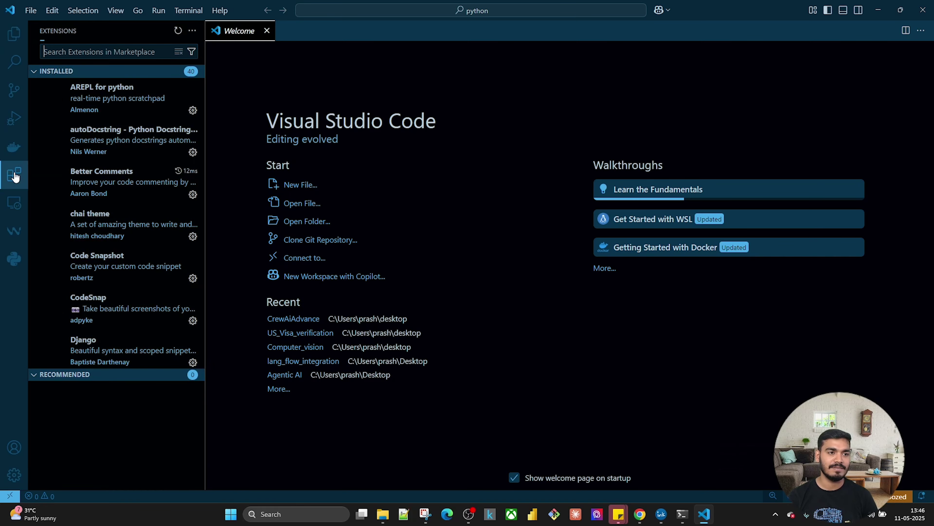
pyautogui.scroll(-7, 116, 204)
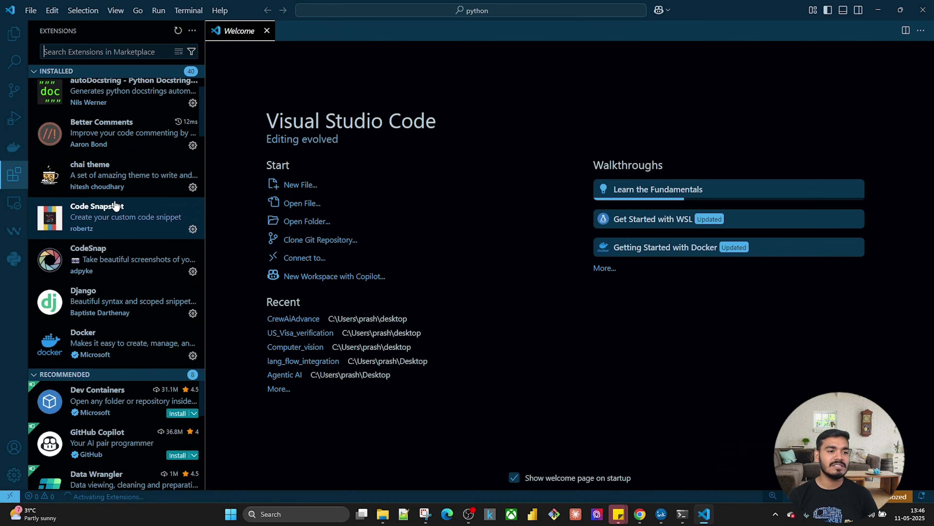
pyautogui.scroll(-7, 116, 205)
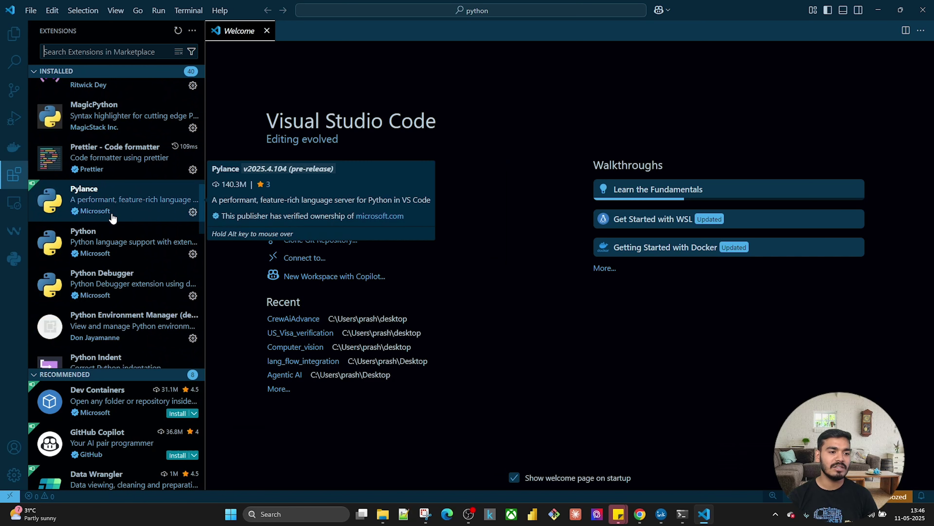
pyautogui.click(84, 242)
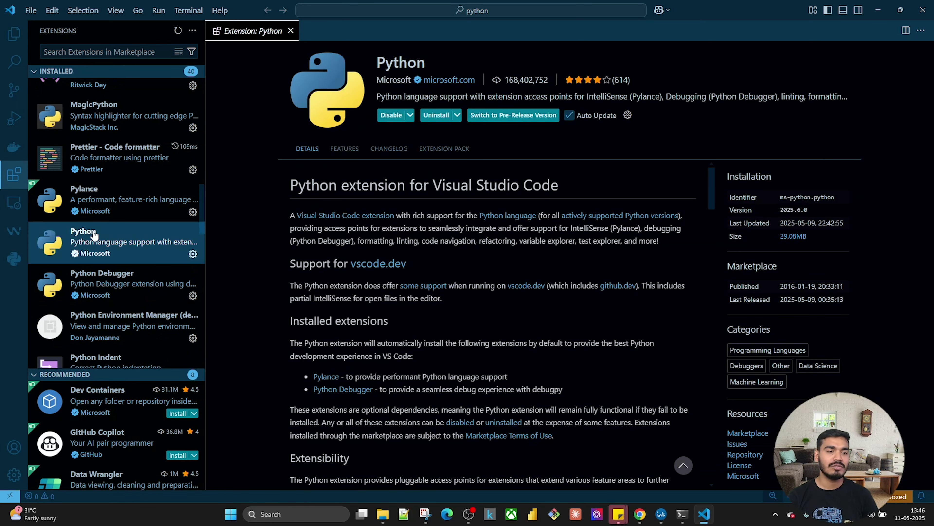
# Search the extensions marketplace for python and open the details page of Microsoft's Python Debugger extension
pyautogui.click(73, 52)
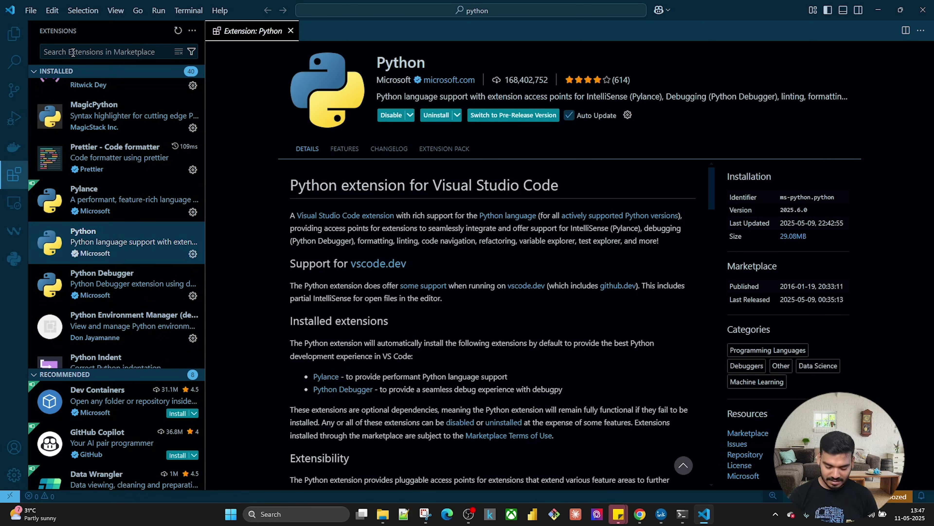
pyautogui.write('python')
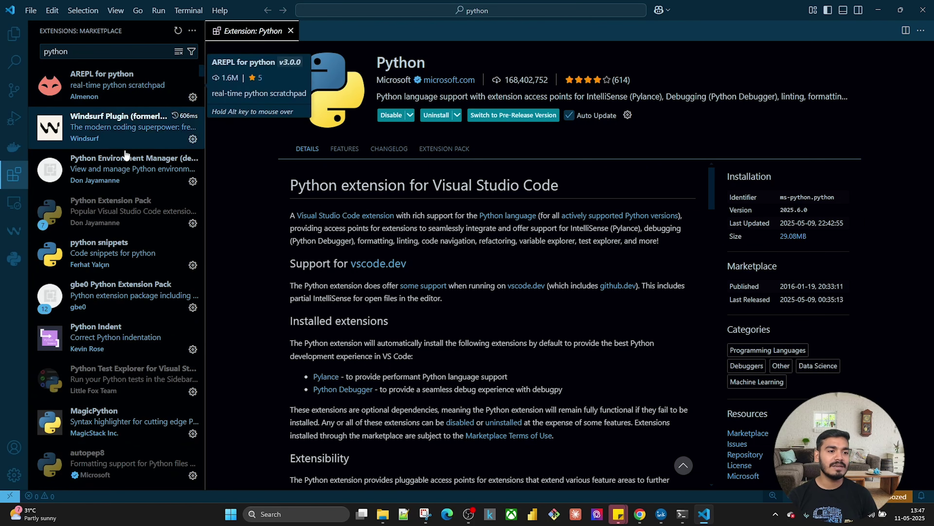
pyautogui.scroll(-5, 99, 264)
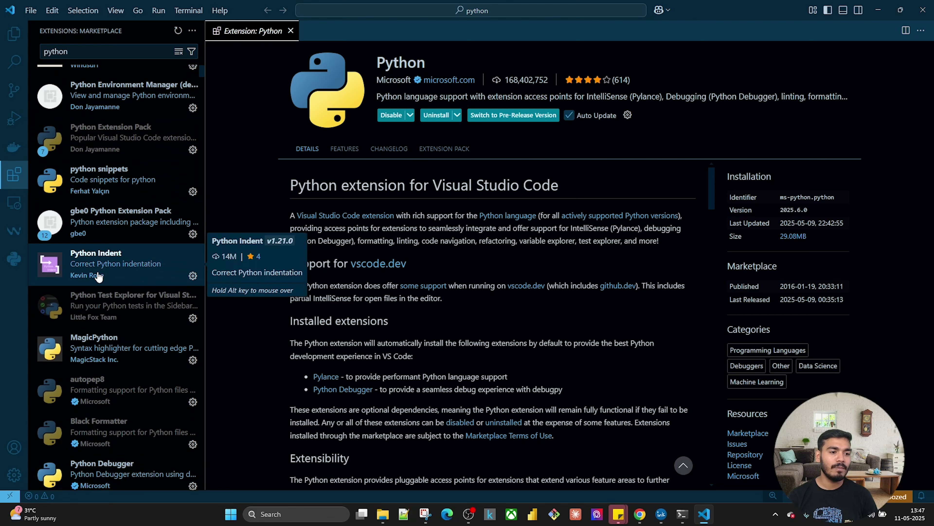
pyautogui.scroll(-3, 97, 275)
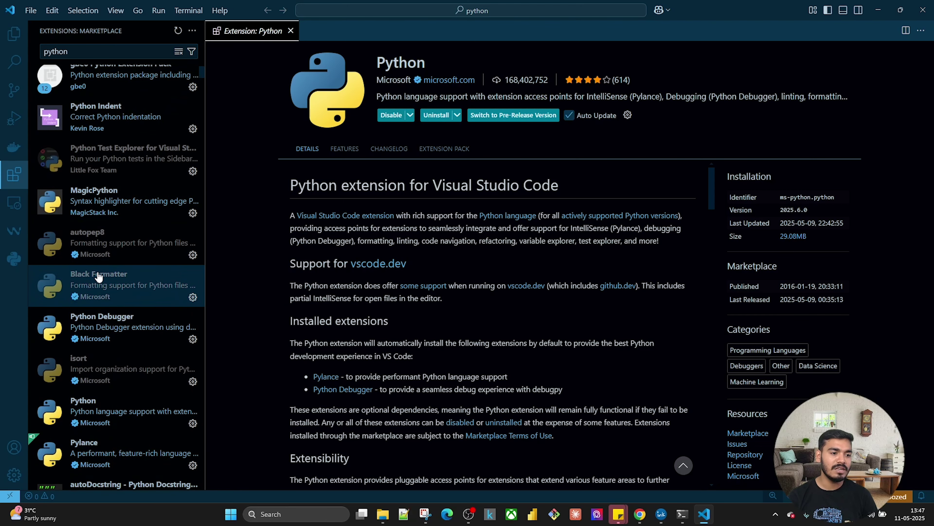
pyautogui.scroll(-2, 96, 274)
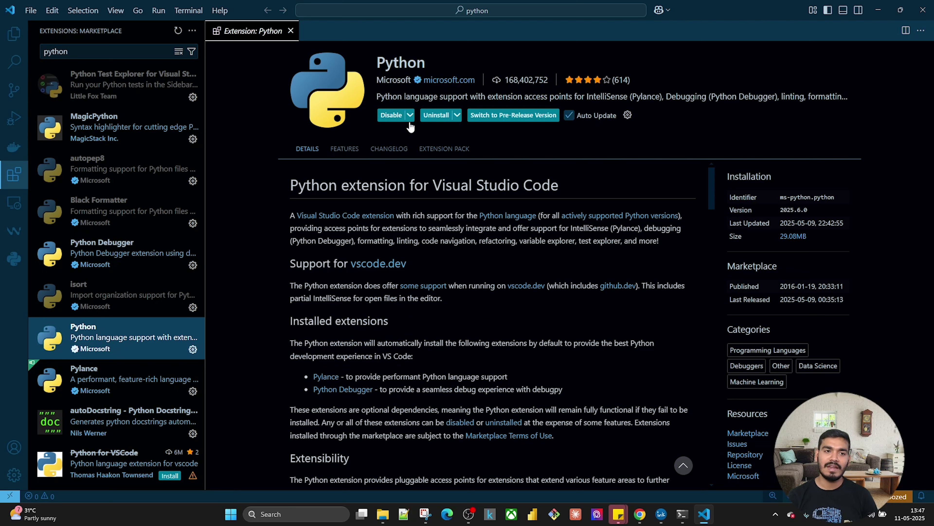
pyautogui.click(105, 253)
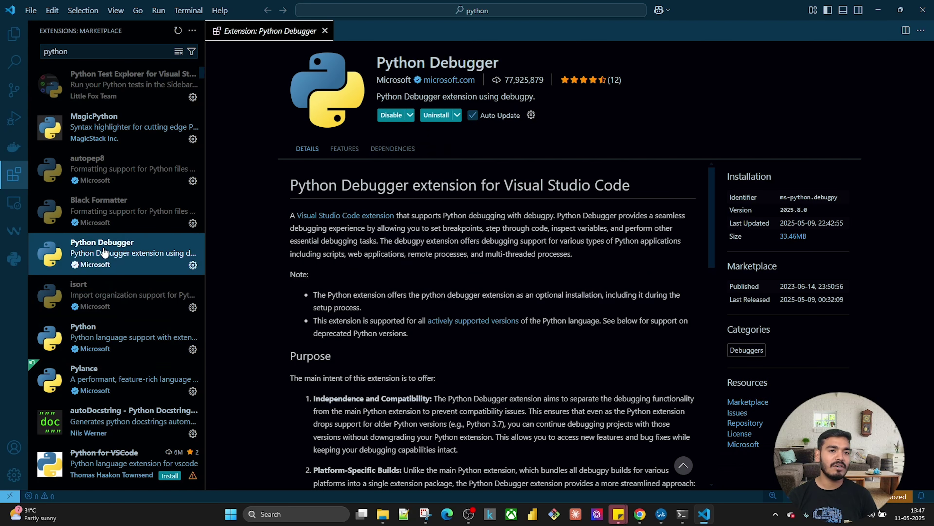
# Refine the extension search to "python Debugger"
pyautogui.click(110, 52)
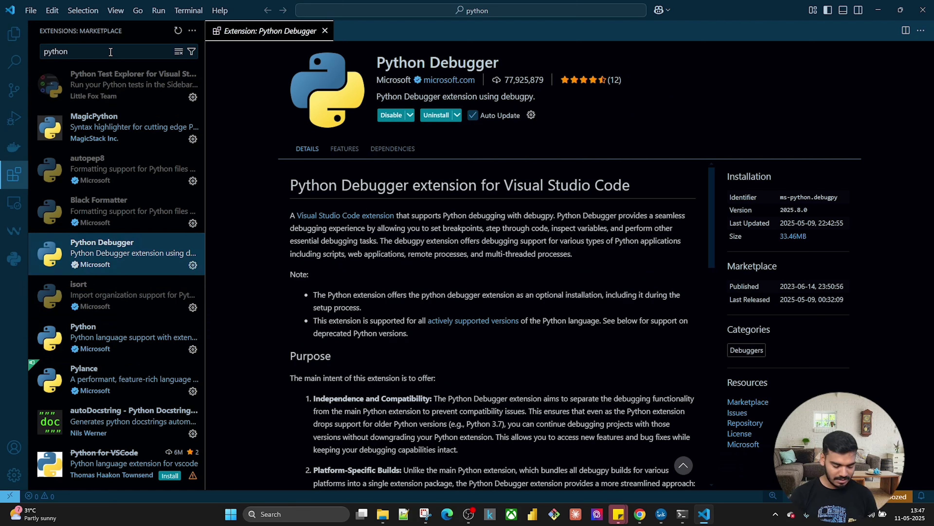
pyautogui.write('Deb')
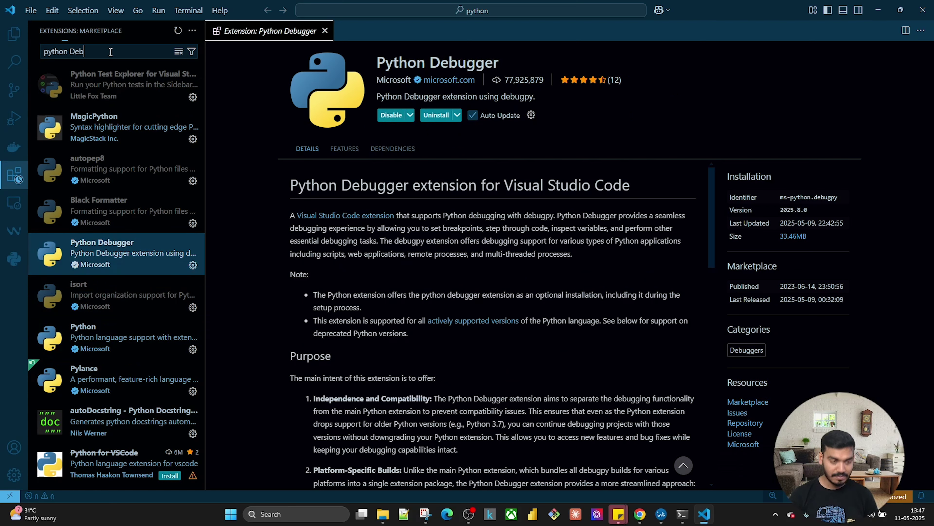
pyautogui.write('ugger')
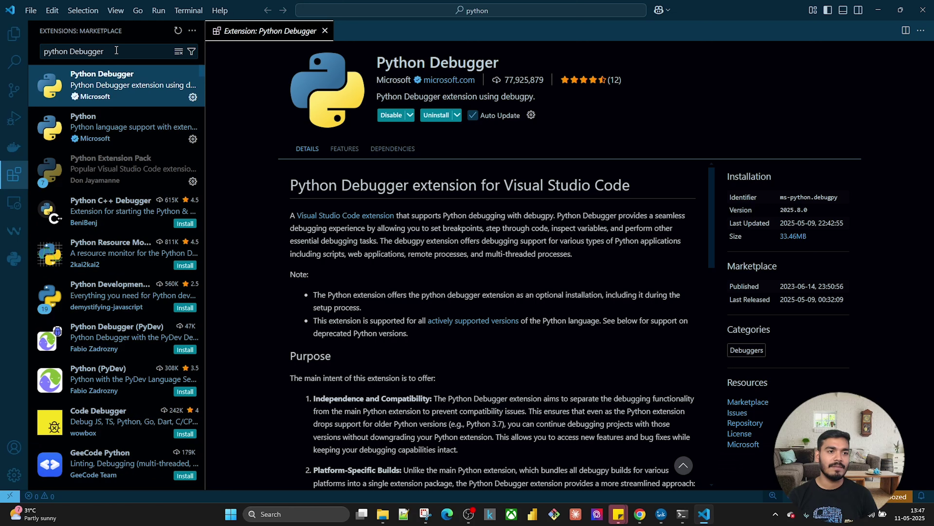
# Search the extensions marketplace for jupyter and open the details page of Microsoft's Jupyter extension
pyautogui.moveTo(111, 52); pyautogui.dragTo(33, 52)
pyautogui.press('BackSpace')
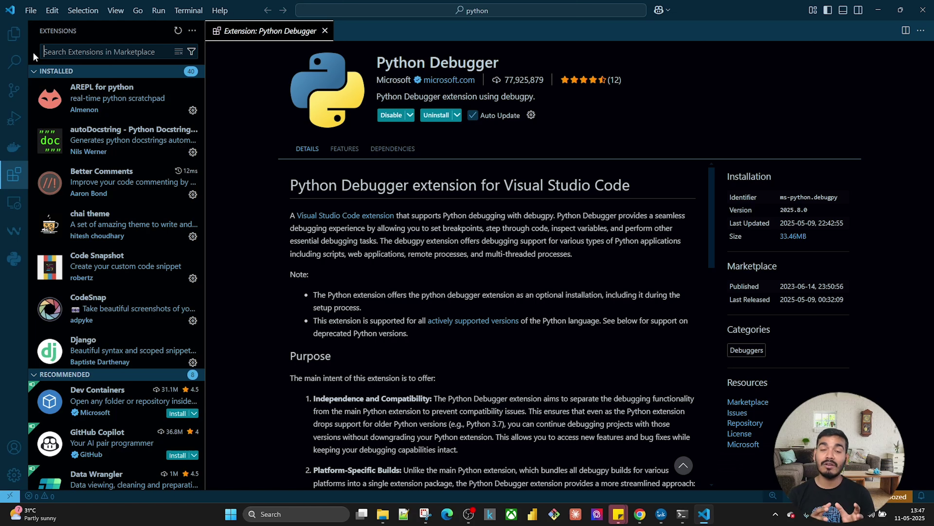
pyautogui.write('ju')
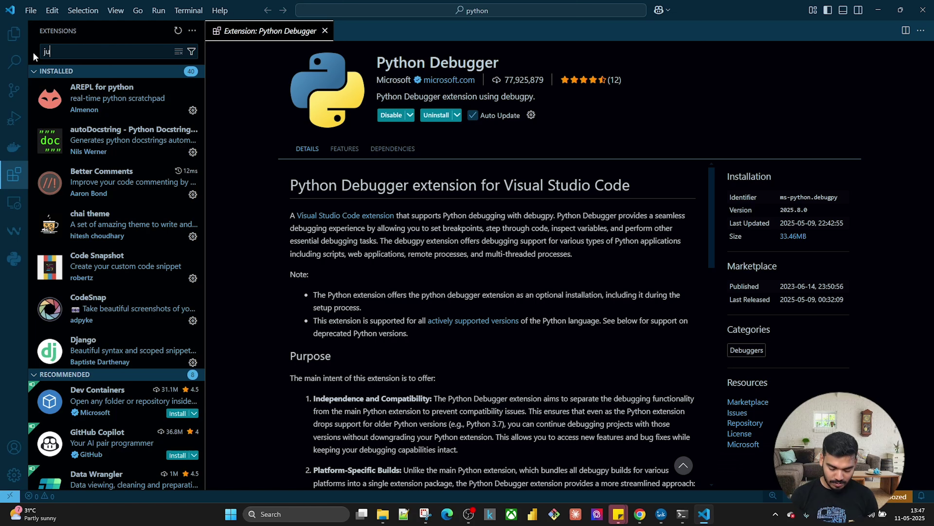
pyautogui.write('pyter')
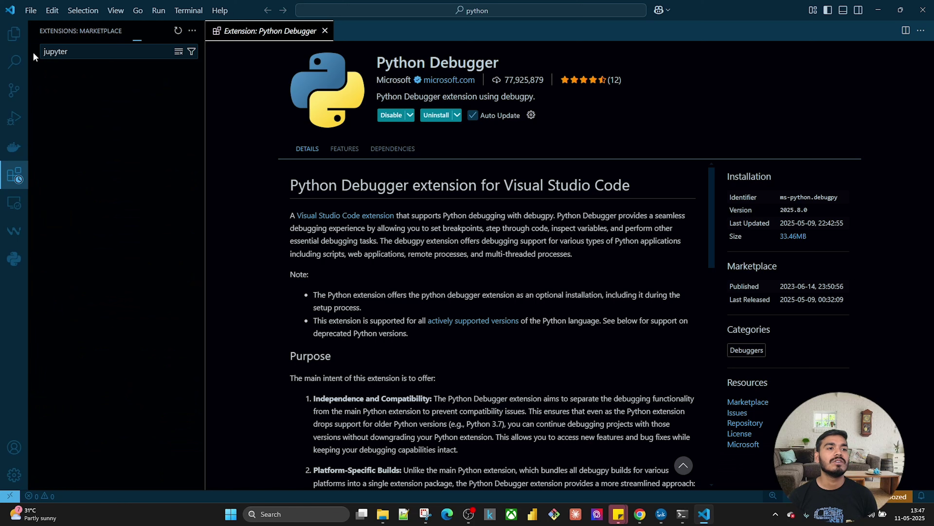
pyautogui.click(102, 168)
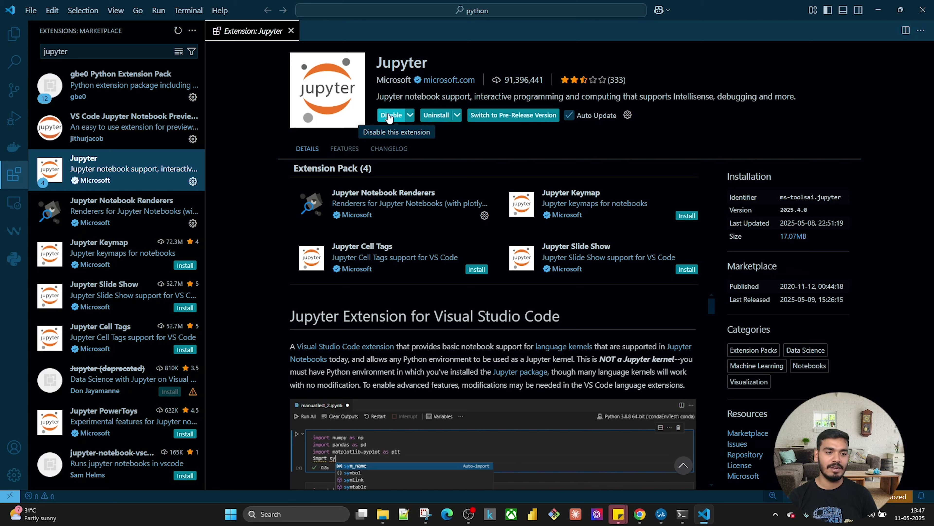
# Clear the extension search and open the details page of the installed chai theme extension
pyautogui.moveTo(95, 53); pyautogui.dragTo(22, 52)
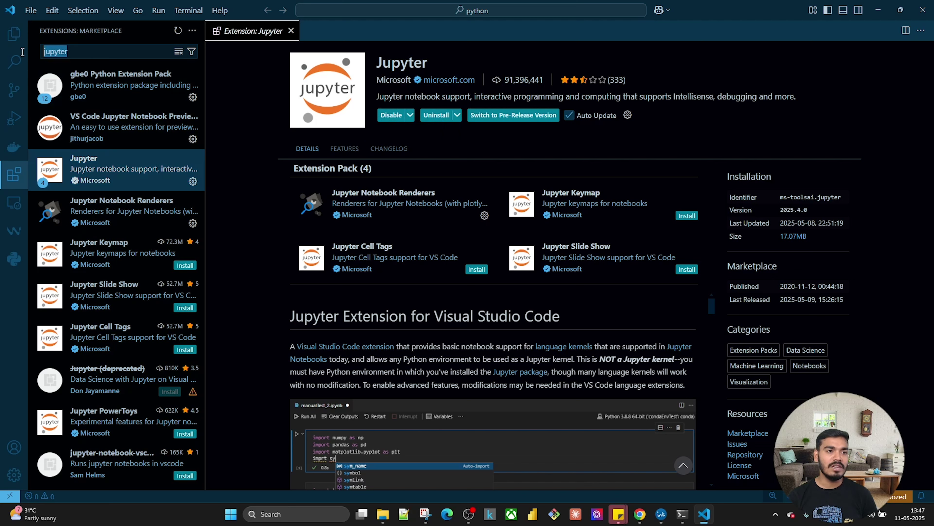
pyautogui.press('BackSpace')
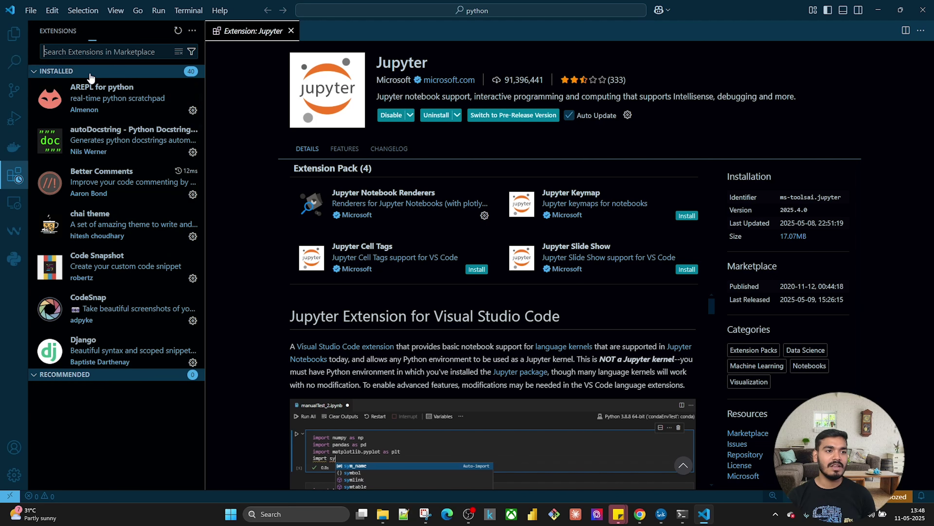
pyautogui.click(101, 222)
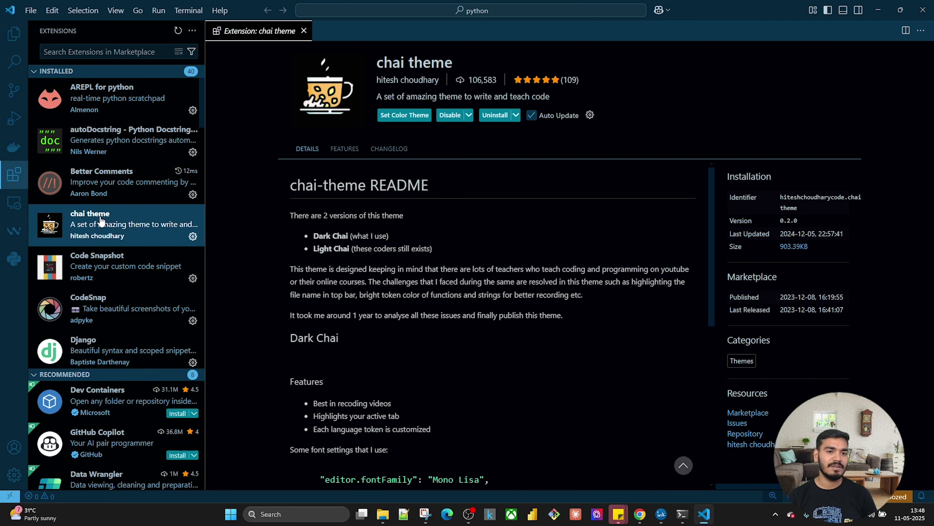
# Browse the installed extensions and open the details page of Prettier - Code formatter
pyautogui.click(66, 52)
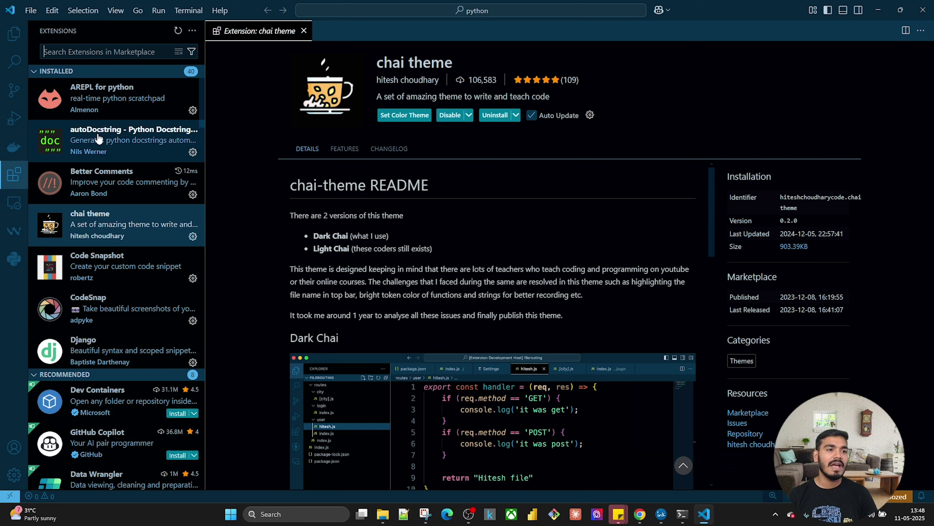
pyautogui.scroll(-3, 121, 203)
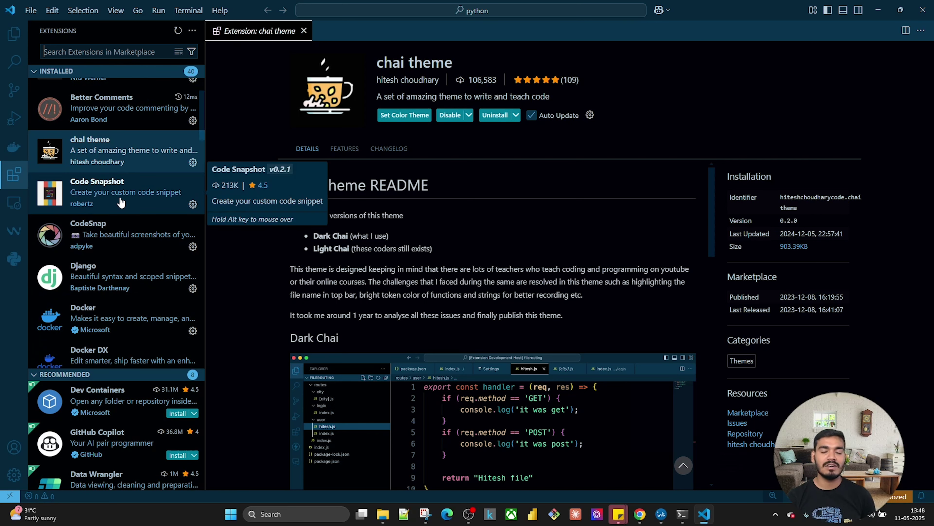
pyautogui.scroll(-5, 121, 203)
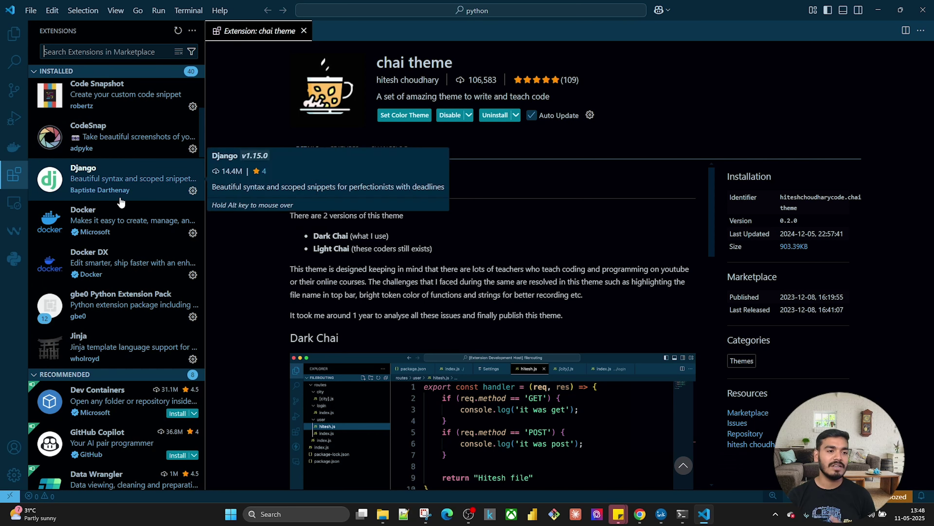
pyautogui.scroll(-5, 121, 203)
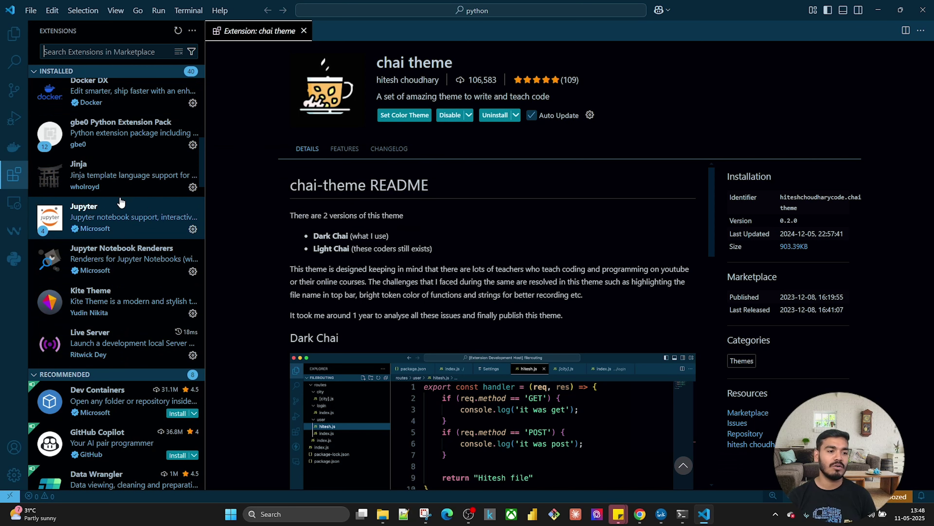
pyautogui.scroll(-4, 121, 202)
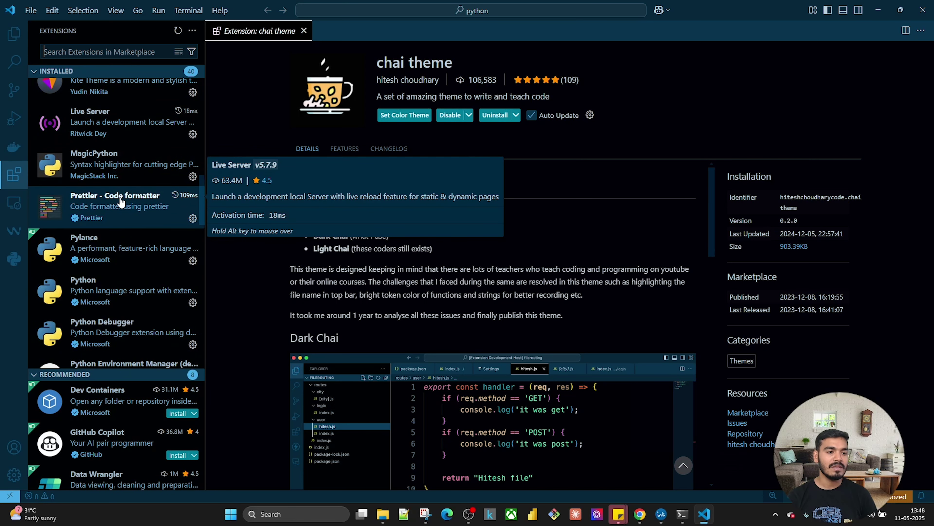
pyautogui.click(104, 196)
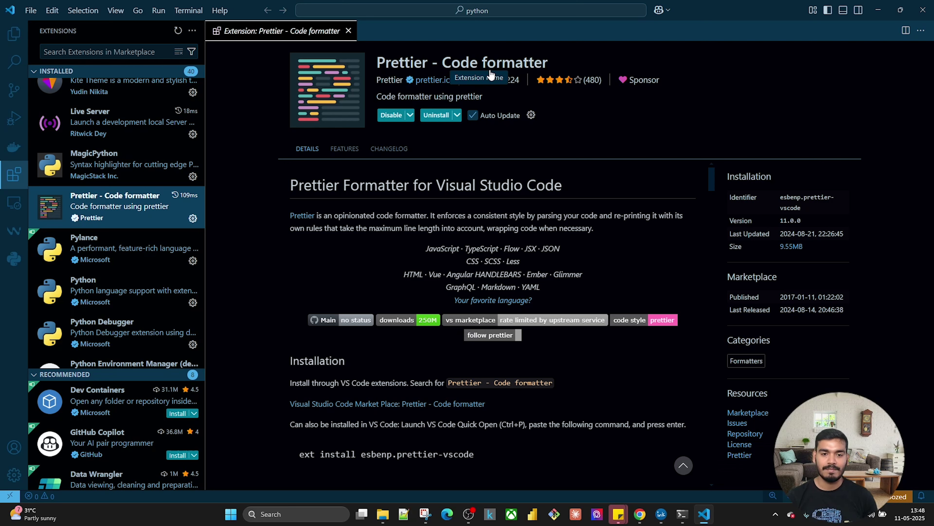
pyautogui.scroll(3, 164, 89)
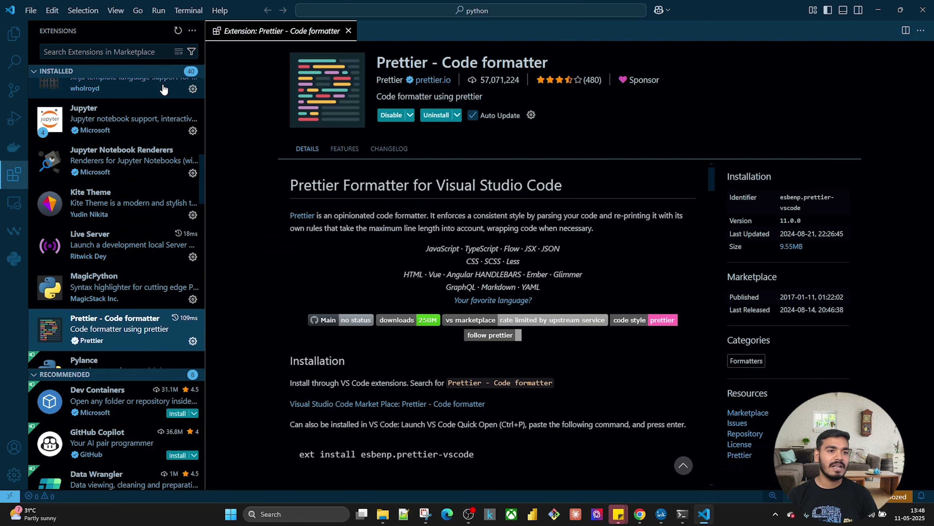
# Close the Prettier details page and create a file named test.py in the python folder
pyautogui.click(14, 34)
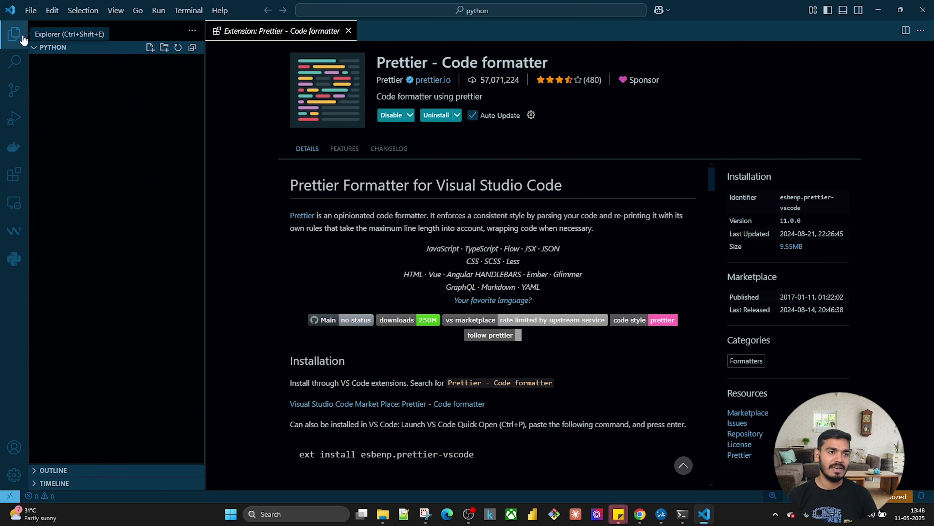
pyautogui.click(348, 31)
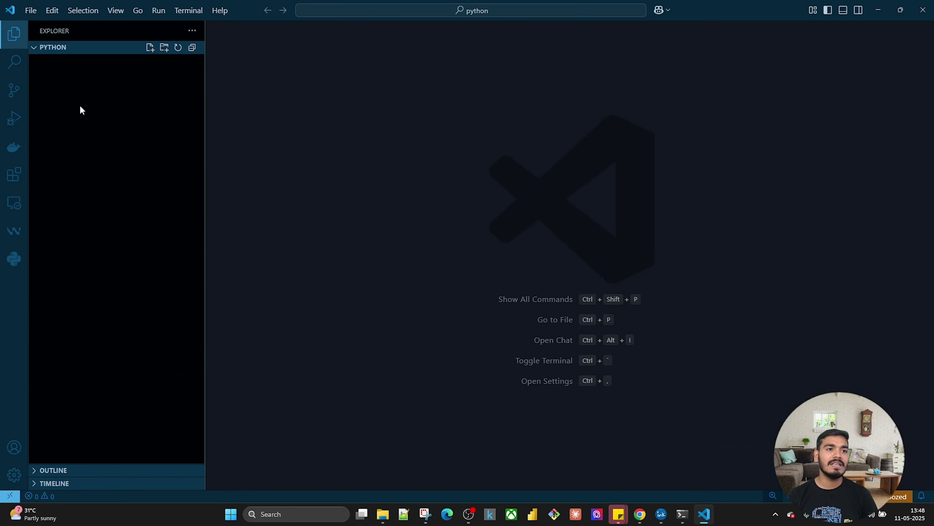
pyautogui.click(151, 48)
pyautogui.write('tes')
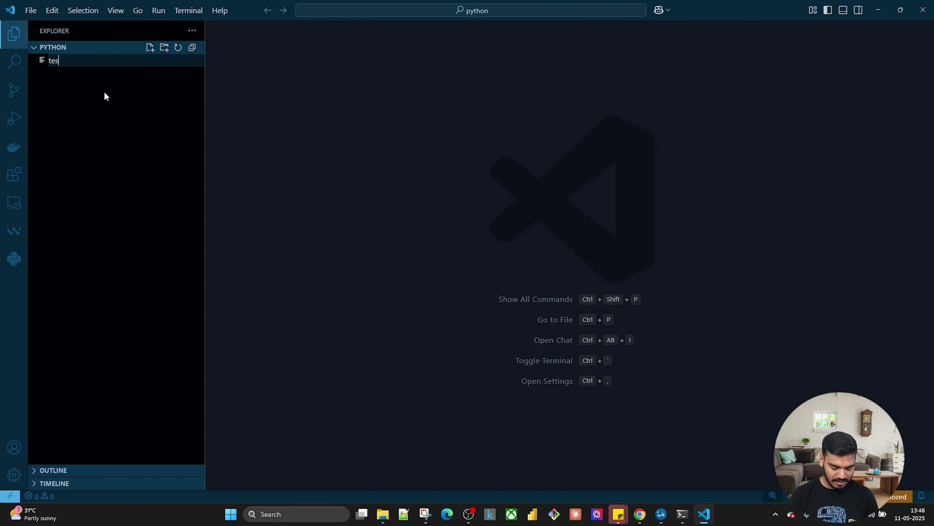
pyautogui.write('t.py')
pyautogui.press('Return')
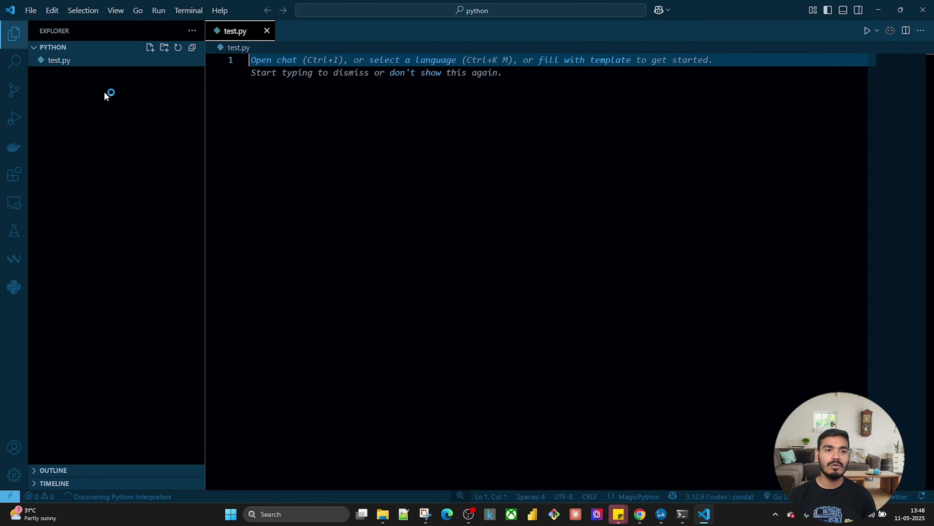
# Write the statement print("Hello Words") on the first line of test.py
pyautogui.write('print')
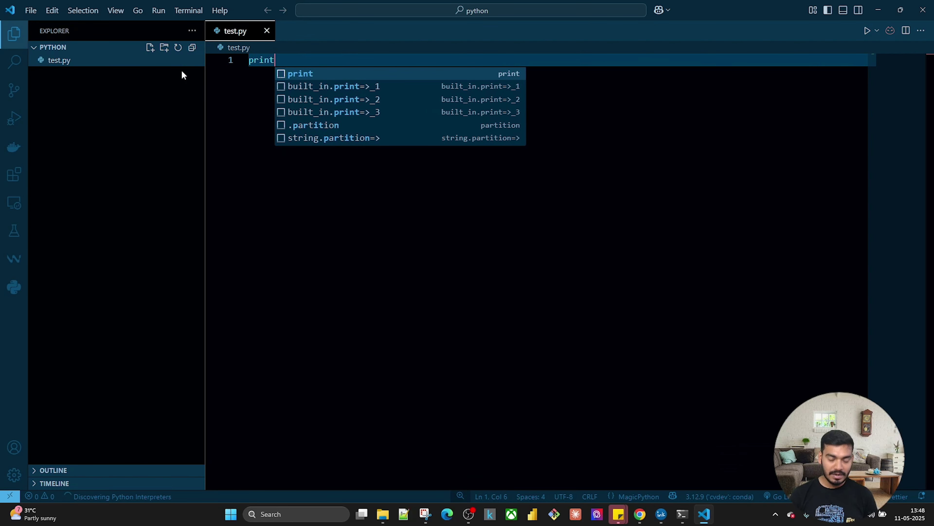
pyautogui.write('("Hel')
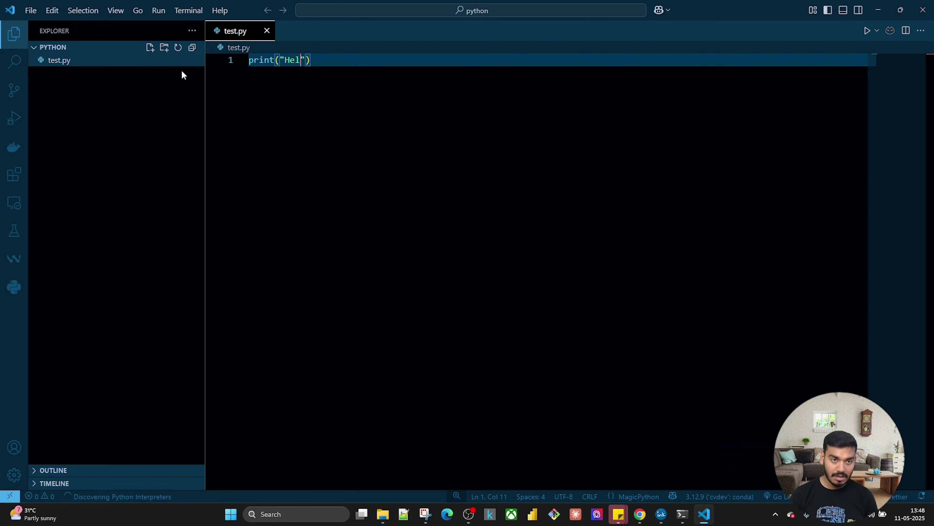
pyautogui.write('lo Words')
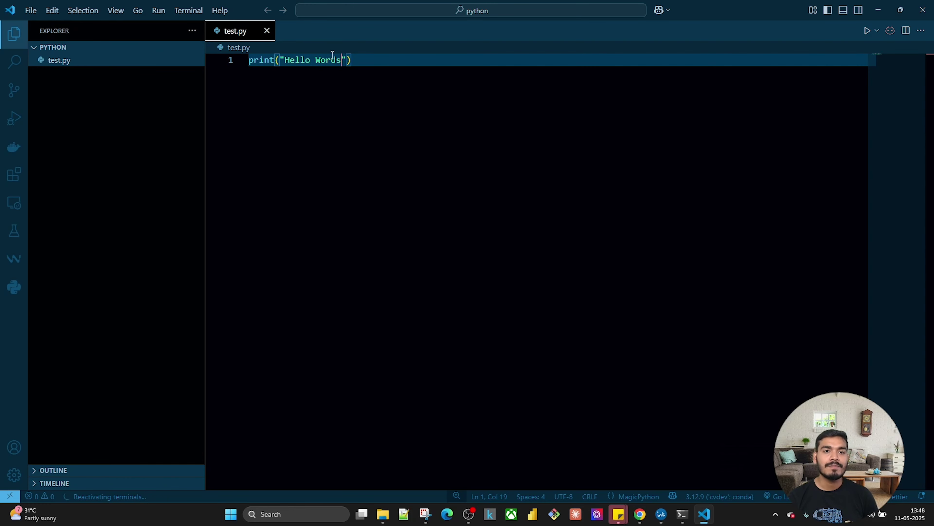
pyautogui.write('")')
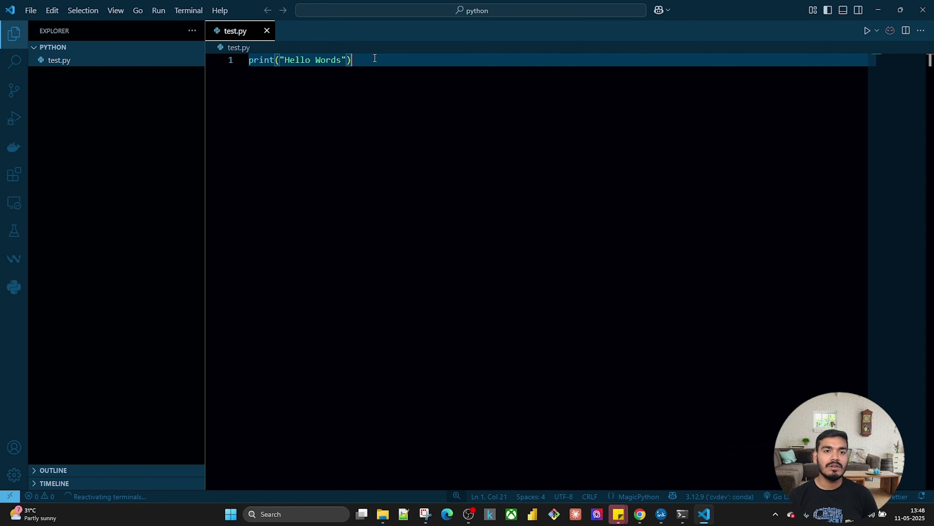
# Run test.py without debugging using the suggested Python Debugger and check its output in the terminal
pyautogui.click(158, 9)
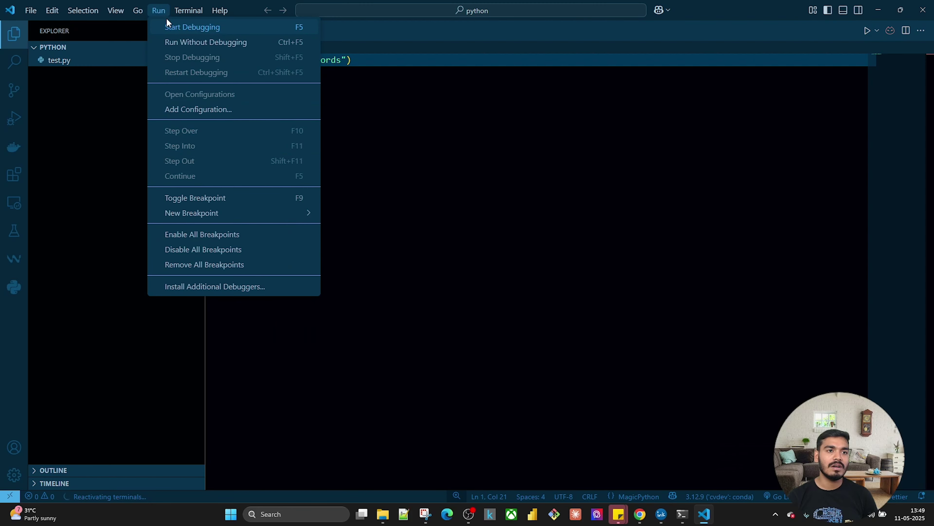
pyautogui.click(202, 42)
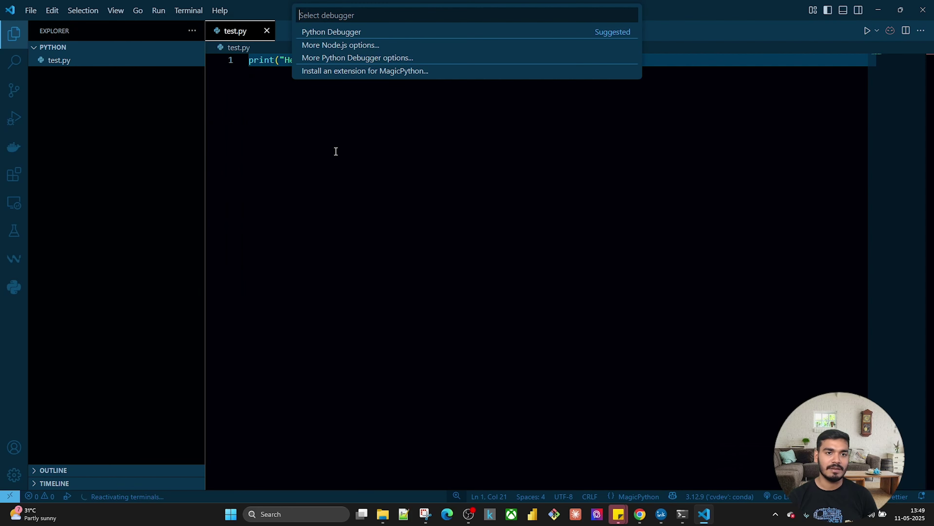
pyautogui.click(342, 37)
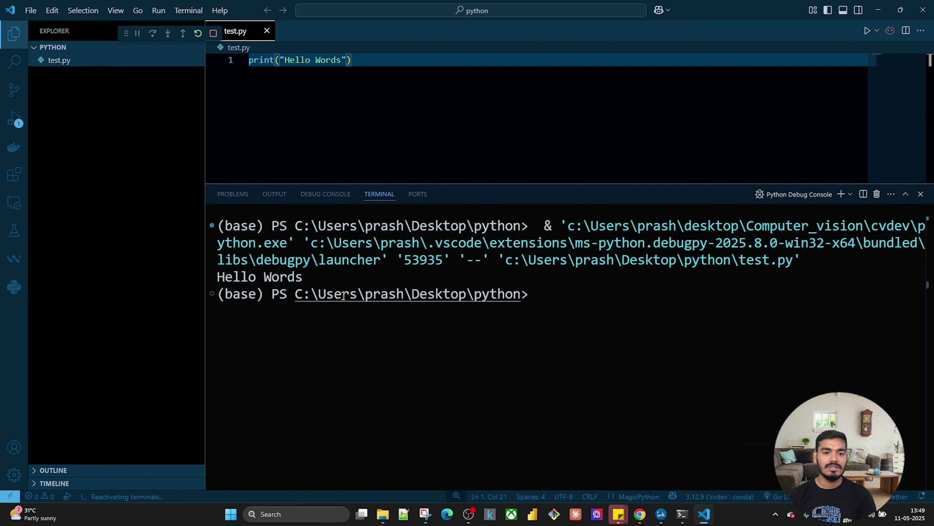
pyautogui.moveTo(215, 275); pyautogui.dragTo(346, 278)
pyautogui.click(348, 277)
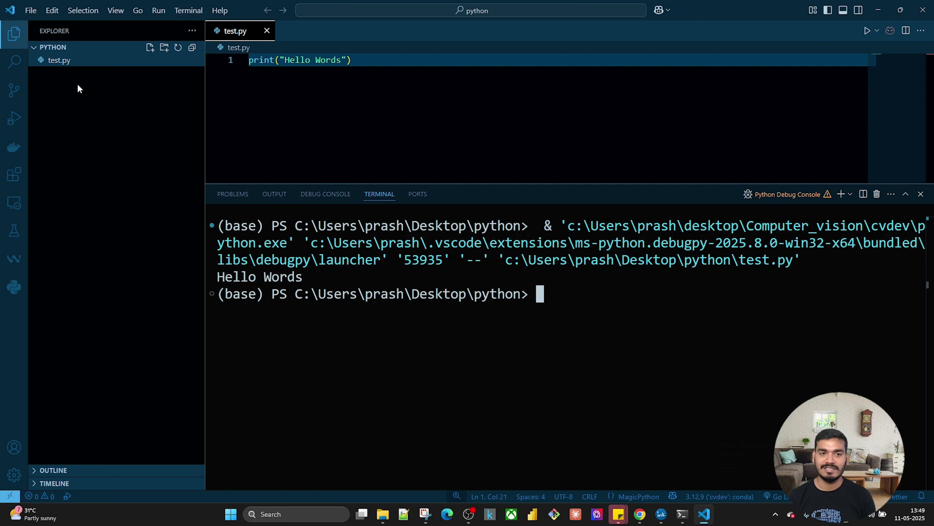
# Create a notebook file named test1.ipynb in the python folder and open it
pyautogui.click(85, 92)
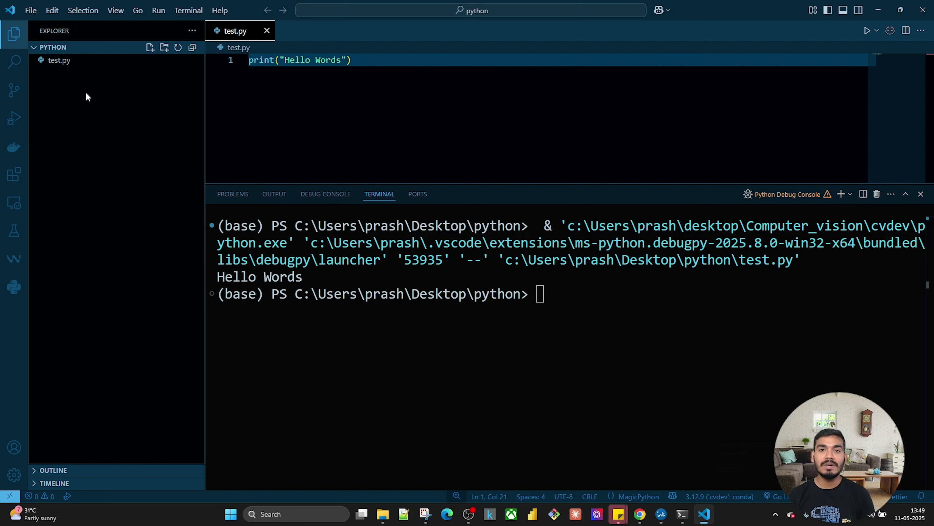
pyautogui.click(151, 48)
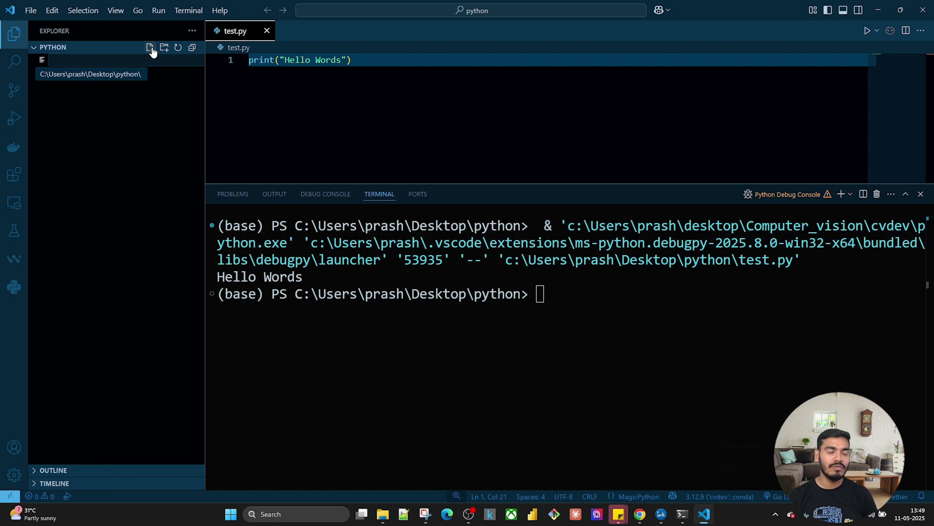
pyautogui.write('test')
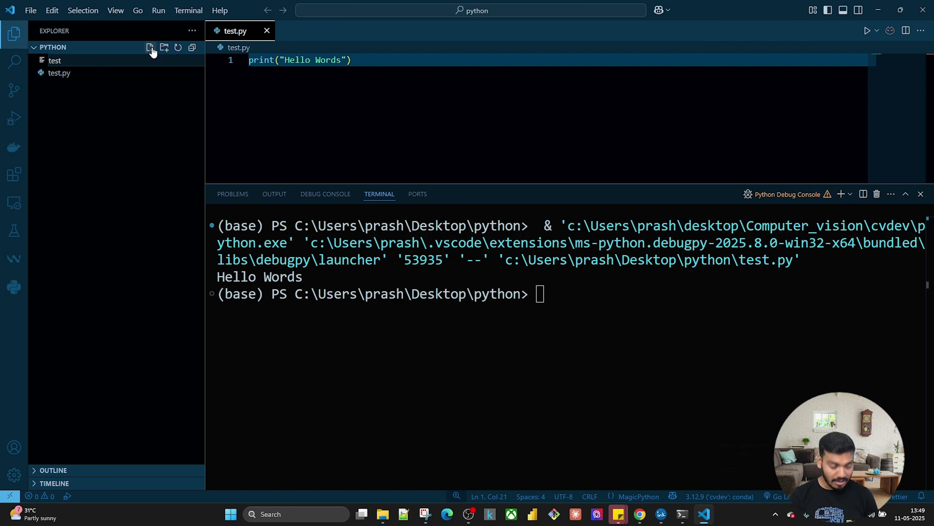
pyautogui.write('1.i')
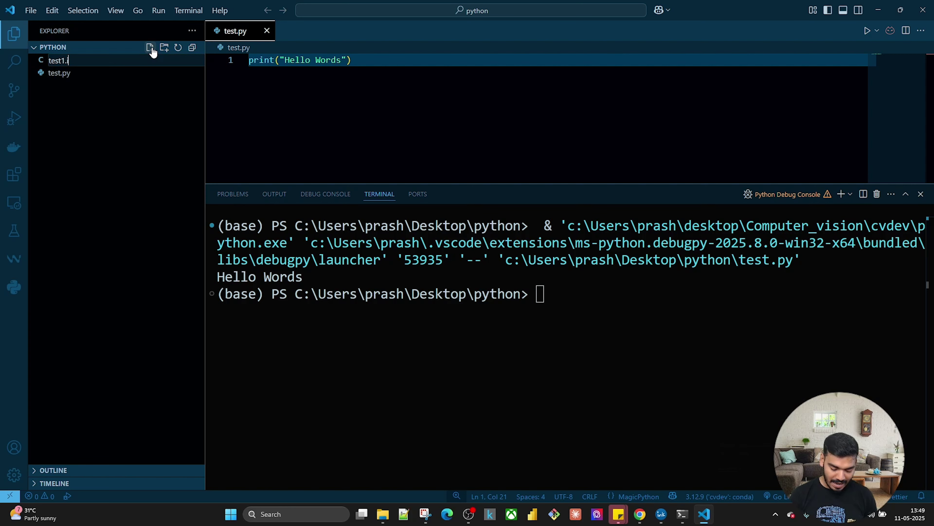
pyautogui.write('pynb')
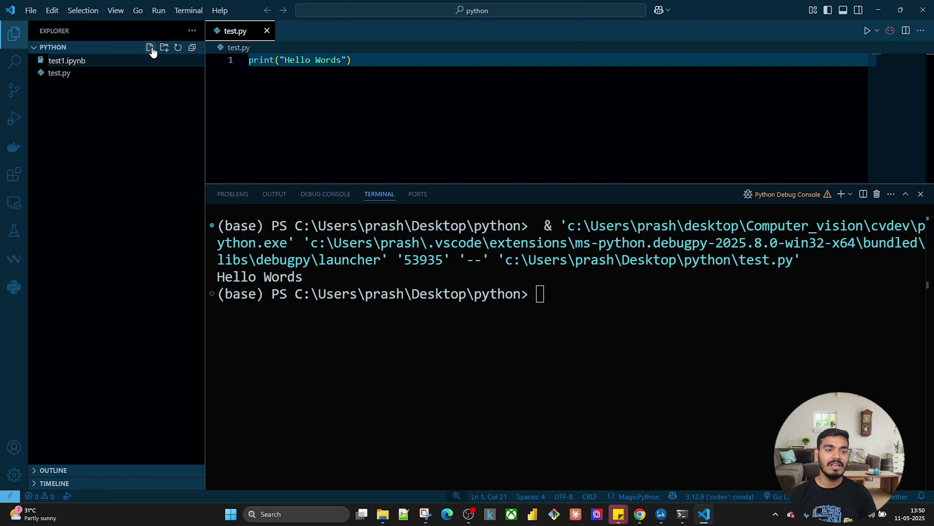
pyautogui.press('Return')
pyautogui.click(86, 73)
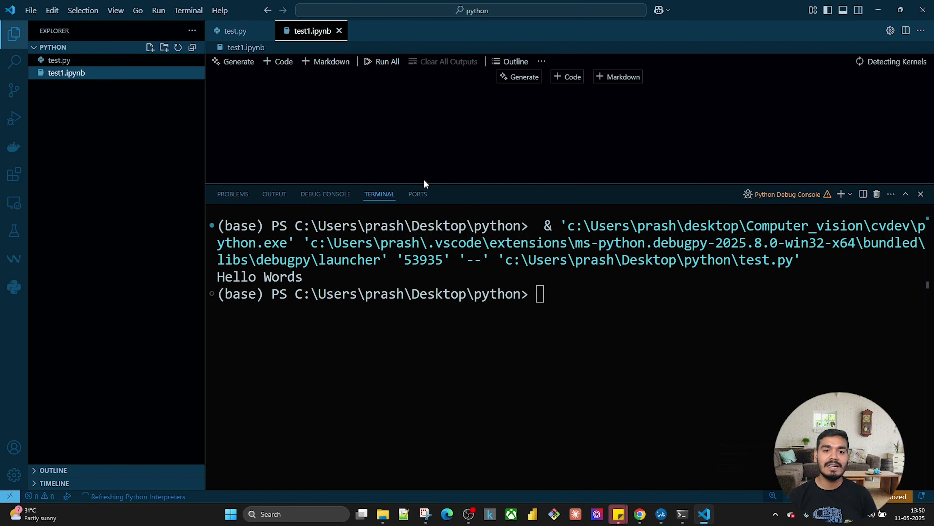
# Enlarge the notebook's editing area and select the base (Python 3.12.7) environment as the kernel for test1.ipynb
pyautogui.moveTo(424, 184); pyautogui.dragTo(423, 354)
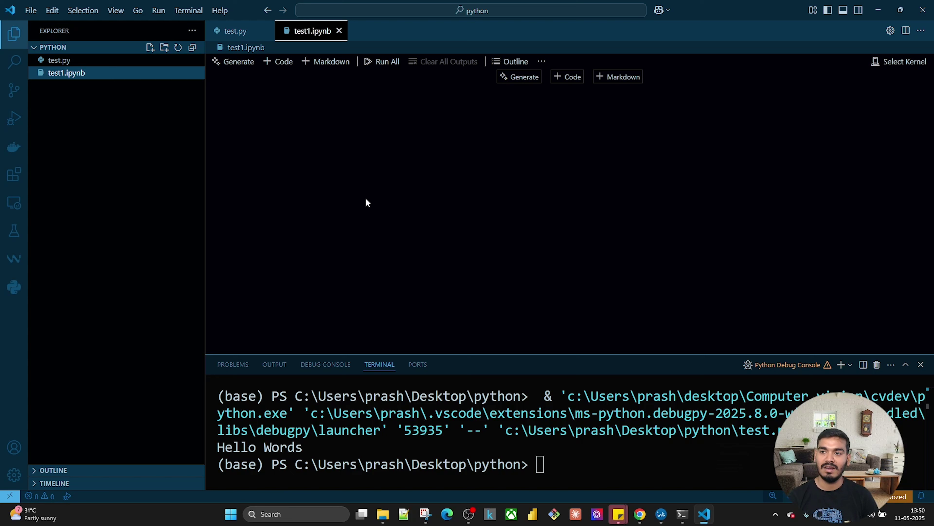
pyautogui.click(899, 64)
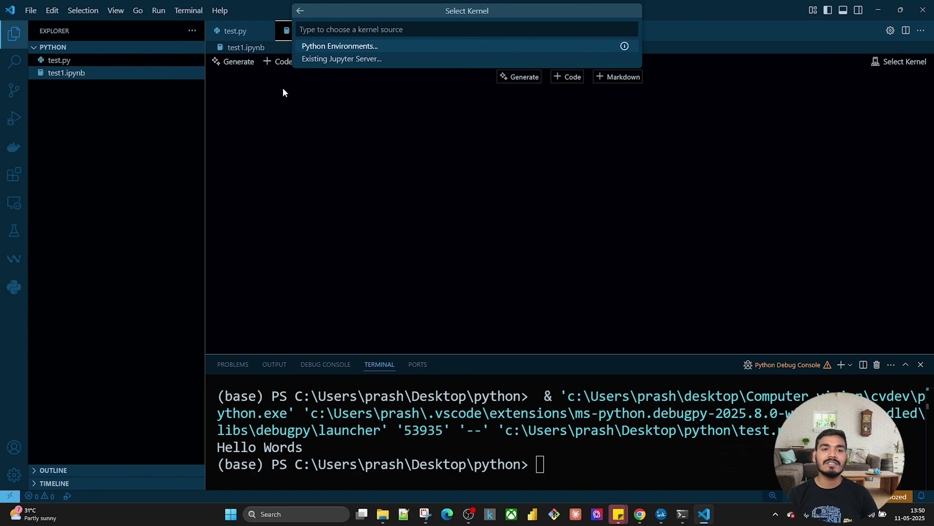
pyautogui.click(342, 48)
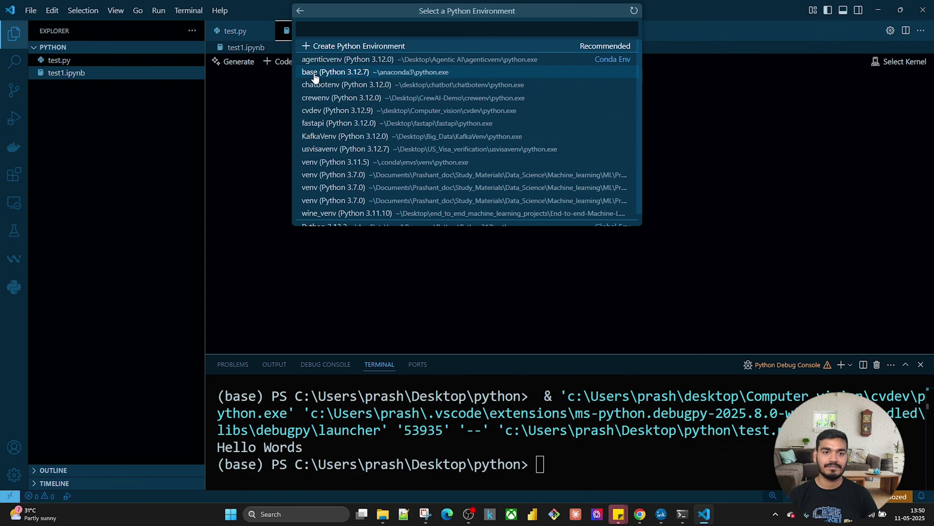
pyautogui.click(355, 72)
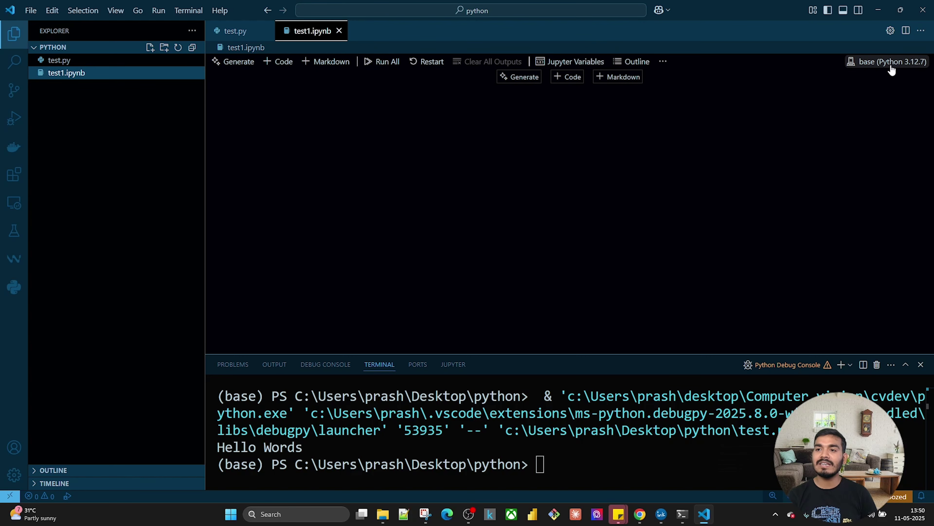
# Add a code cell containing print("Hello") to test1.ipynb, run it and check its output
pyautogui.click(573, 78)
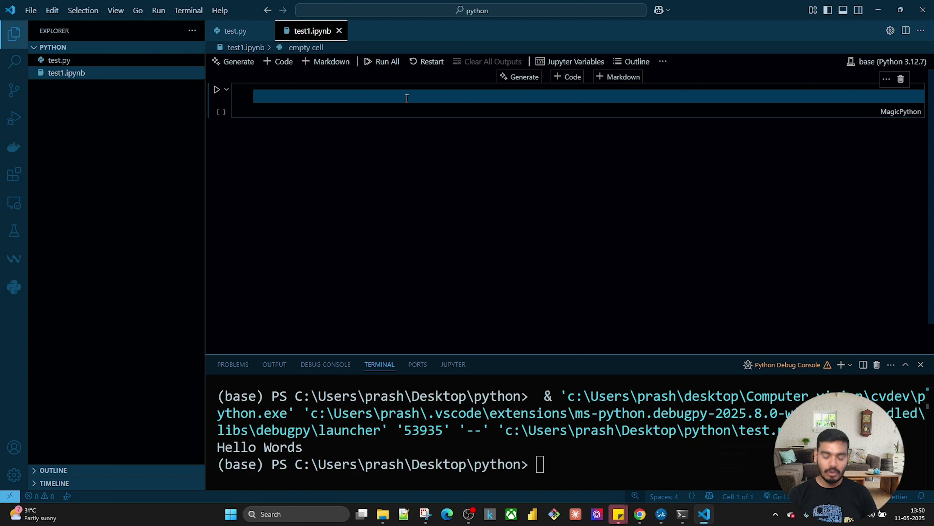
pyautogui.write('print')
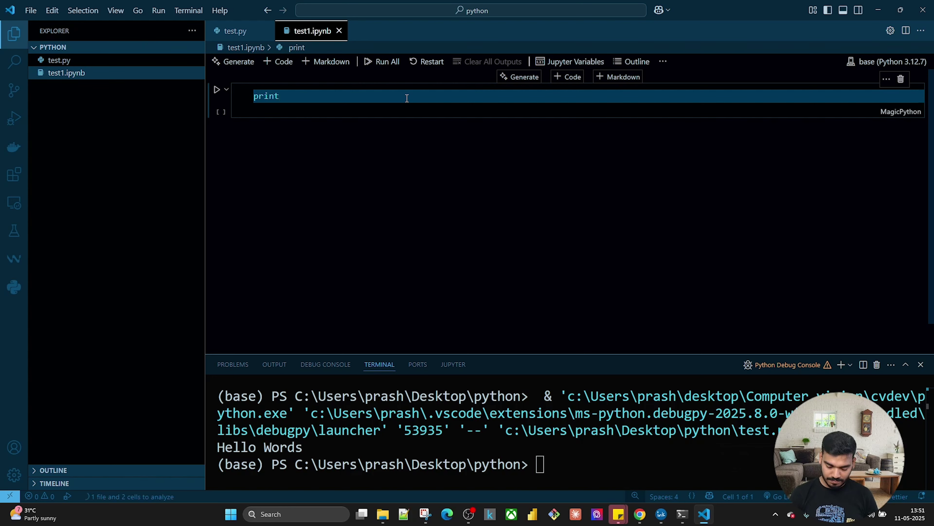
pyautogui.write('("Hello')
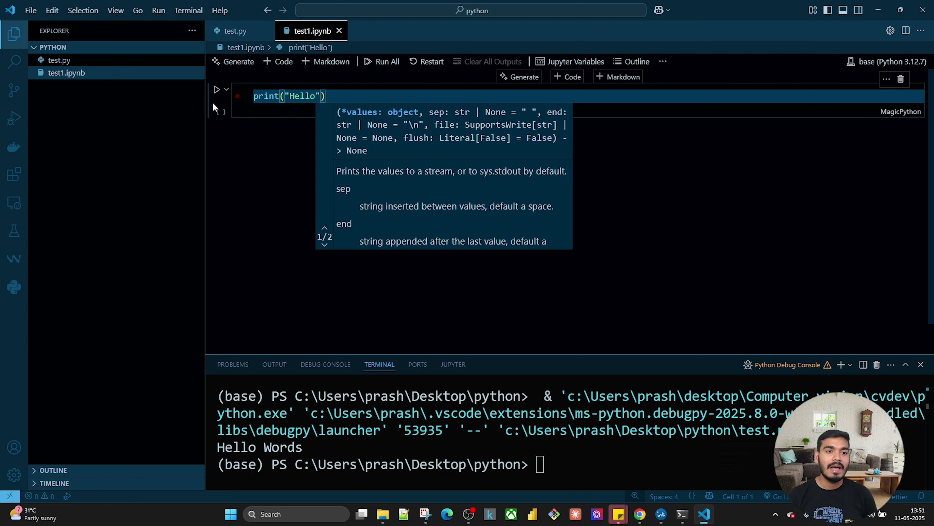
pyautogui.click(217, 90)
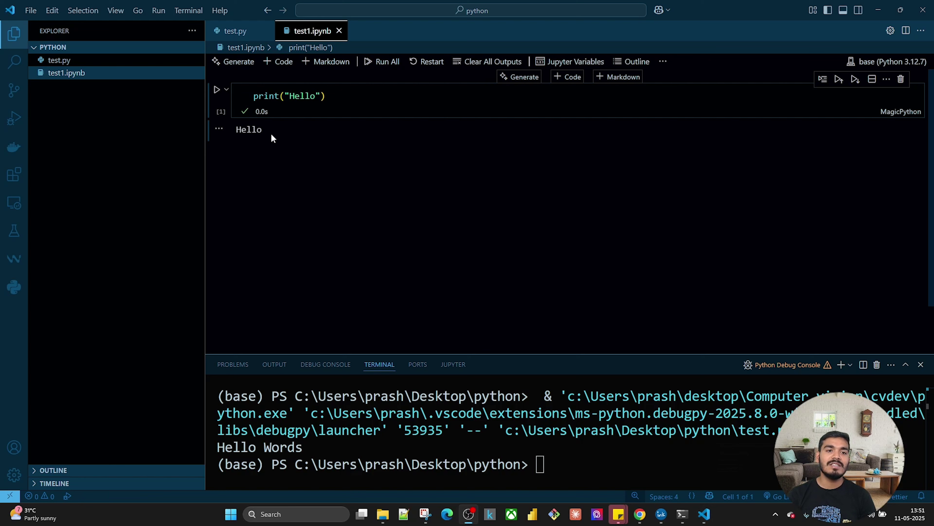
pyautogui.moveTo(269, 130); pyautogui.dragTo(237, 129)
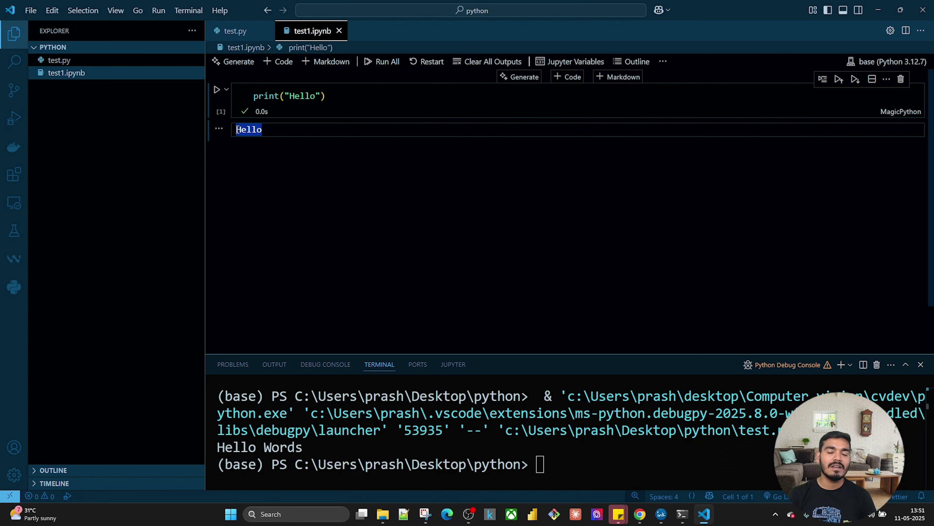
pyautogui.moveTo(342, 94); pyautogui.dragTo(249, 95)
pyautogui.click(292, 132)
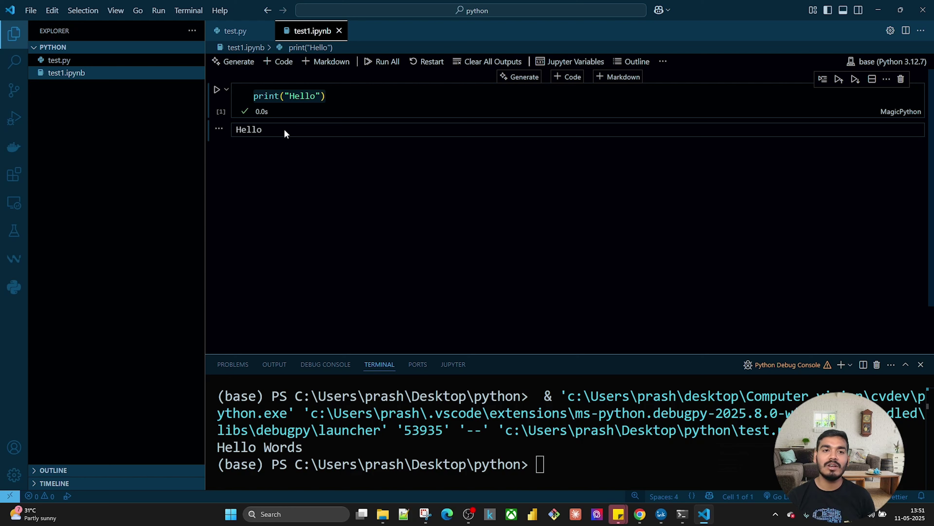
# Open a new terminal in the python folder and dismiss the conda environment notification
pyautogui.click(189, 10)
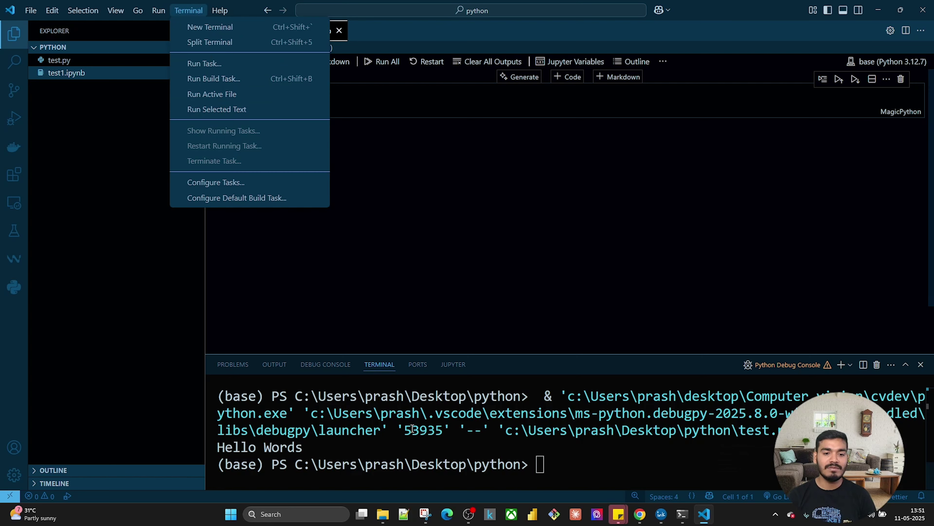
pyautogui.click(537, 461)
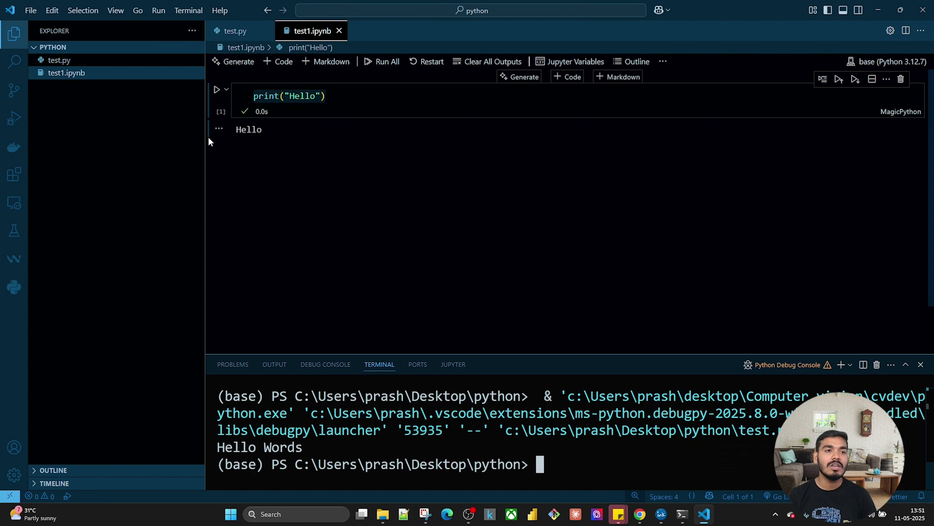
pyautogui.click(192, 9)
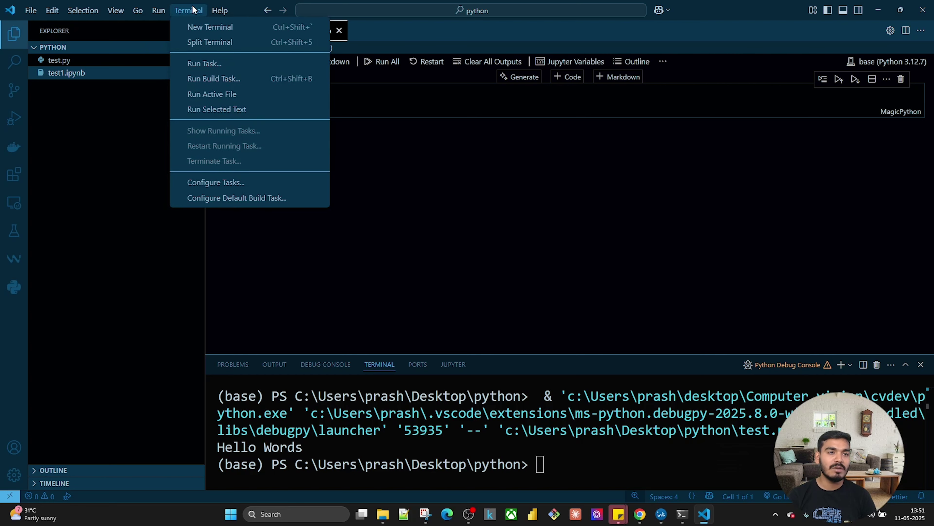
pyautogui.click(201, 25)
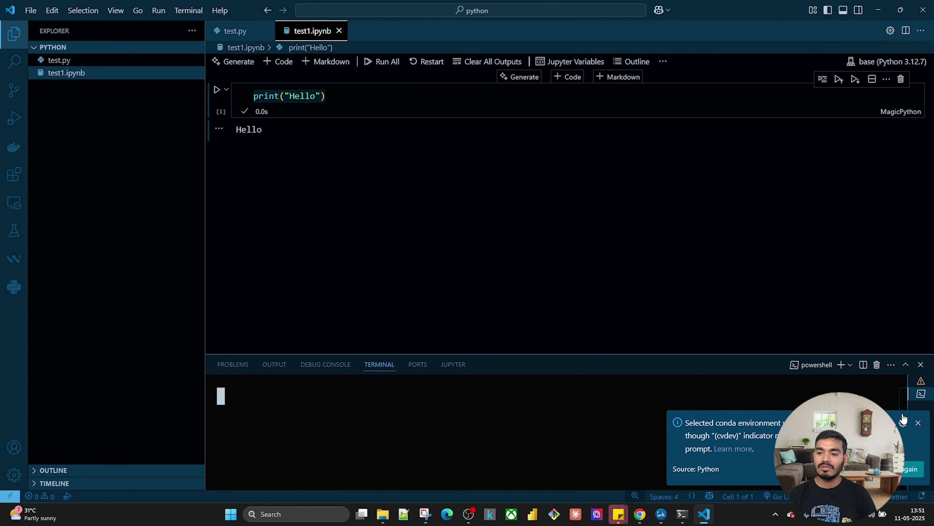
pyautogui.click(918, 422)
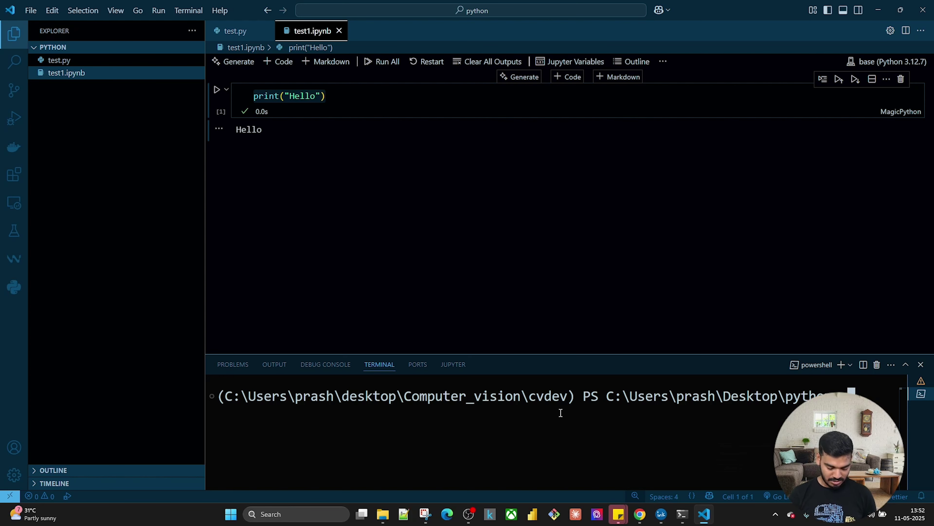
# Activate the base conda environment in the new terminal with conda activate base
pyautogui.write('pyth')
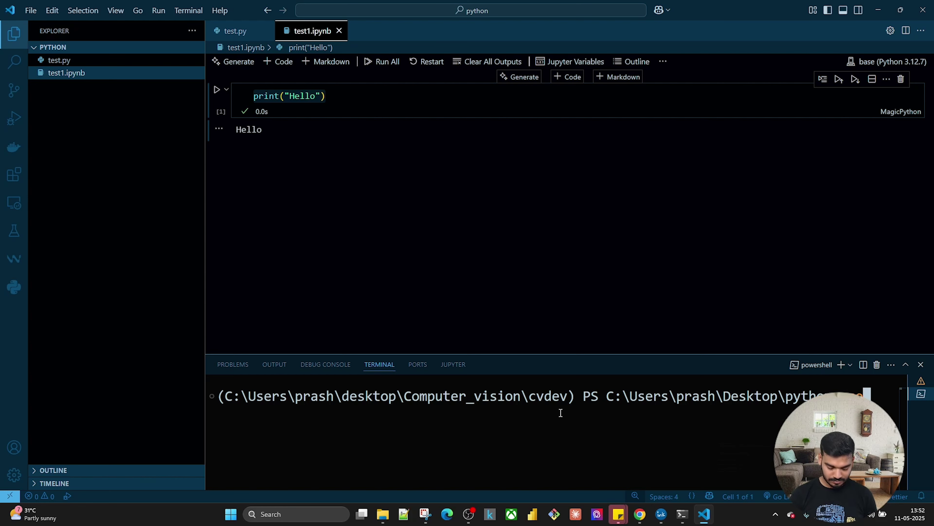
pyautogui.write('nda activ')
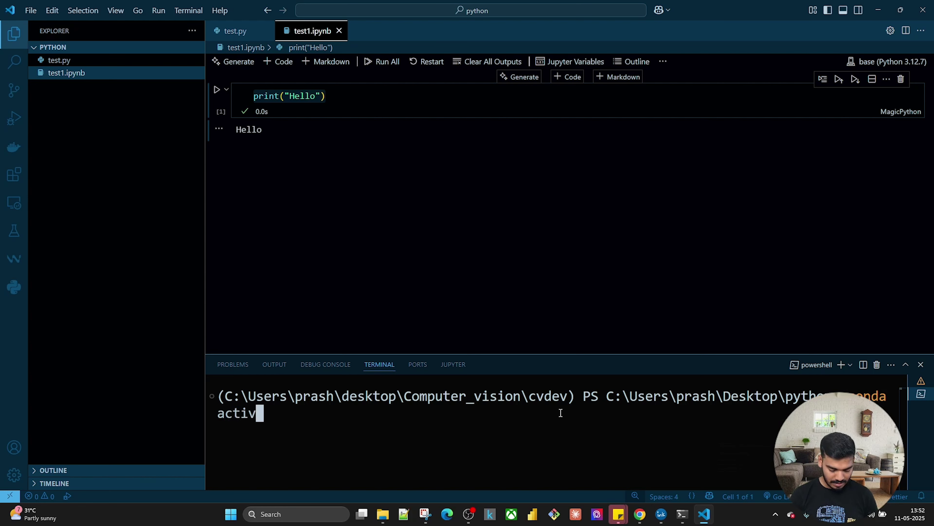
pyautogui.write('ate base')
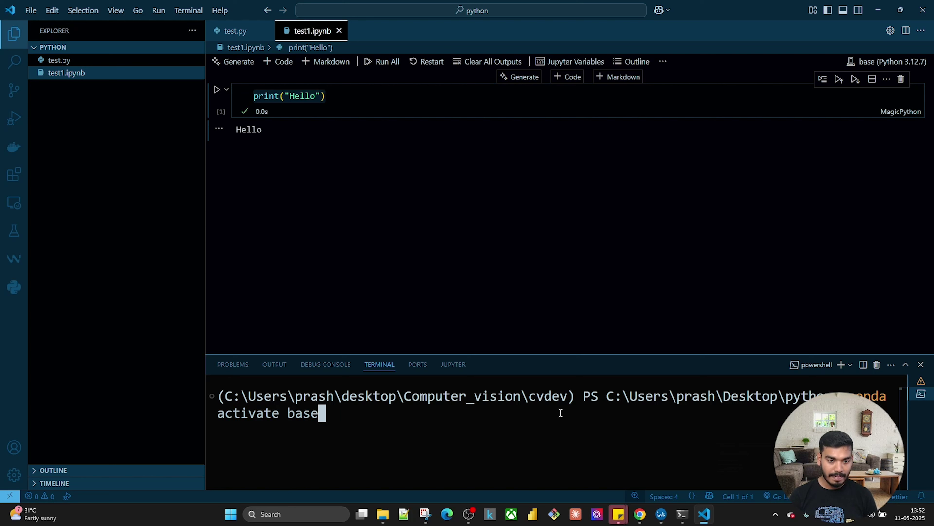
pyautogui.press('Return')
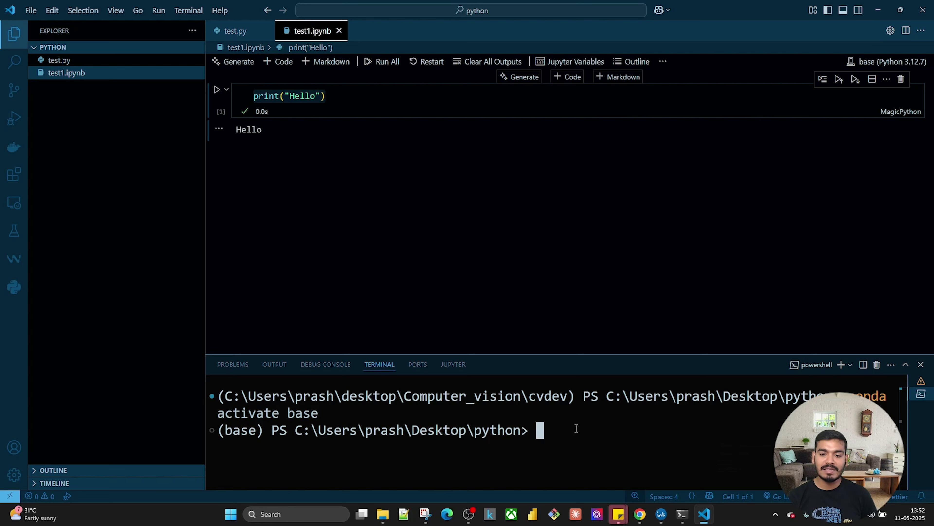
# Install the ipynb package with pip install ipynb and enlarge the terminal area
pyautogui.write('pip')
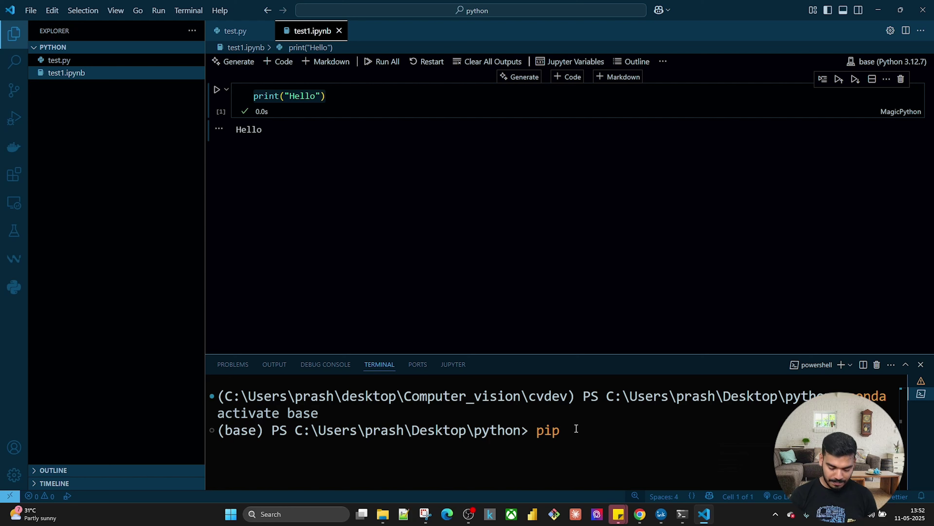
pyautogui.write(' install i')
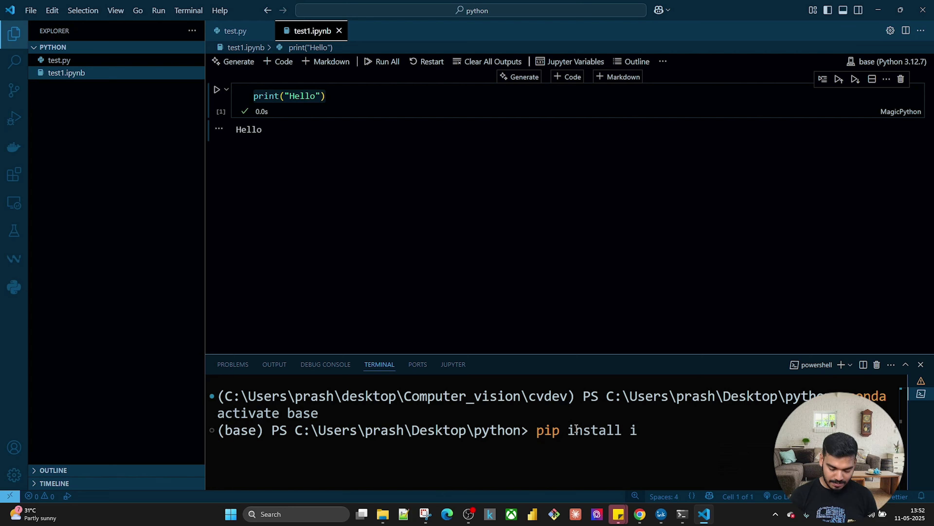
pyautogui.write('pynp')
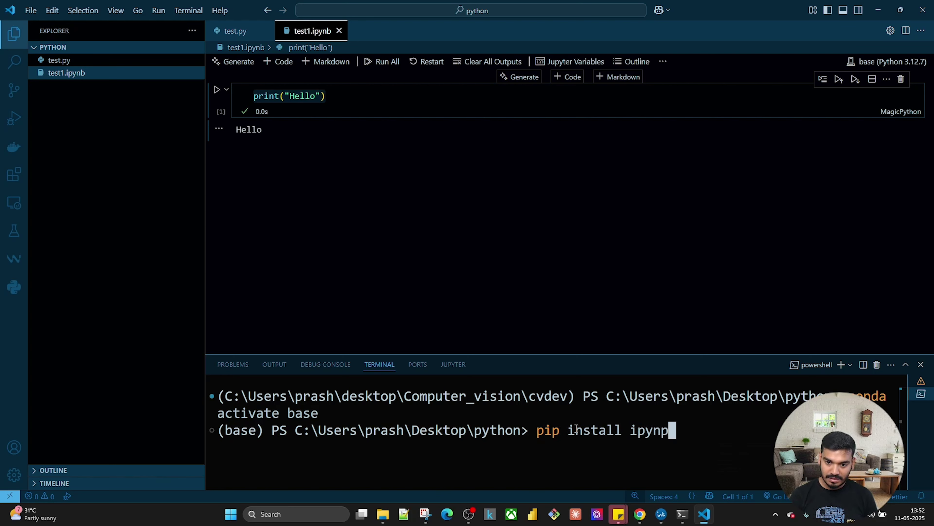
pyautogui.press('BackSpace')
pyautogui.press('BackSpace')
pyautogui.write('n')
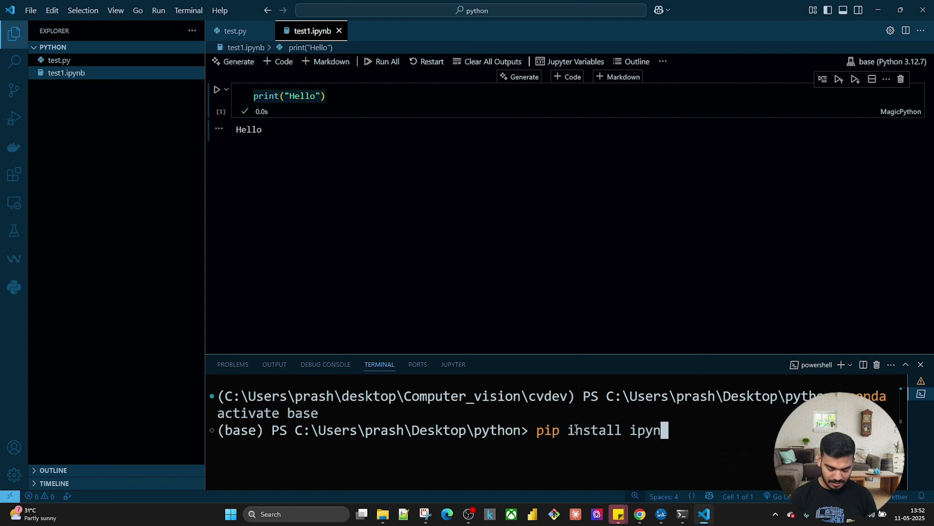
pyautogui.write('b')
pyautogui.press('Return')
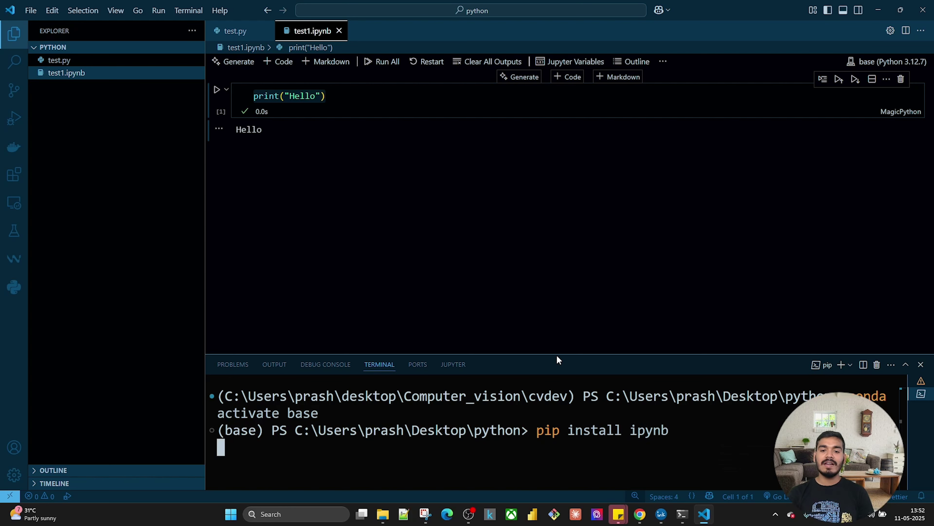
pyautogui.moveTo(556, 354); pyautogui.dragTo(550, 278)
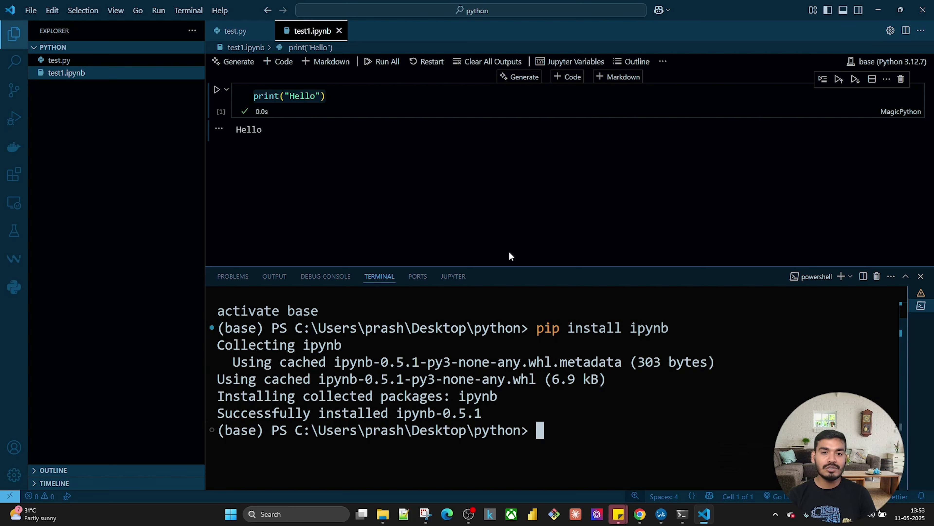
pyautogui.click(263, 130)
pyautogui.moveTo(263, 129); pyautogui.dragTo(228, 129)
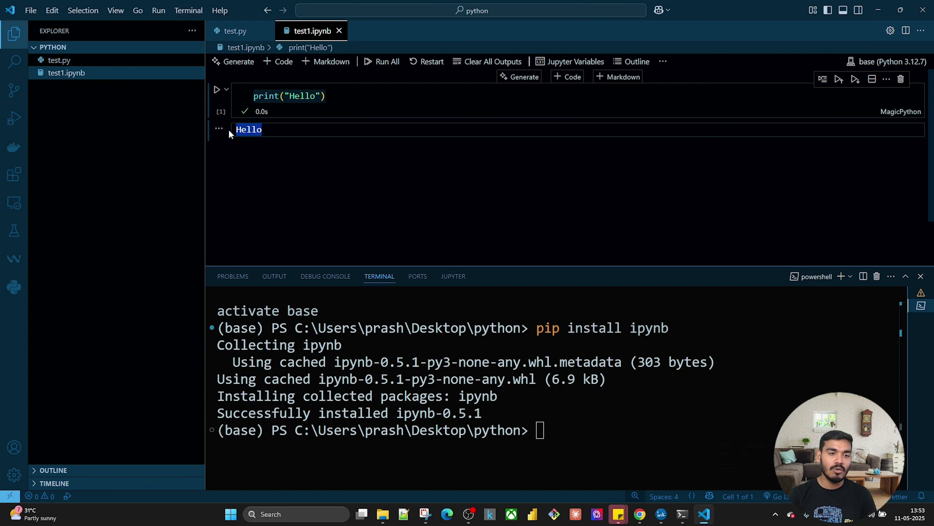
pyautogui.click(412, 169)
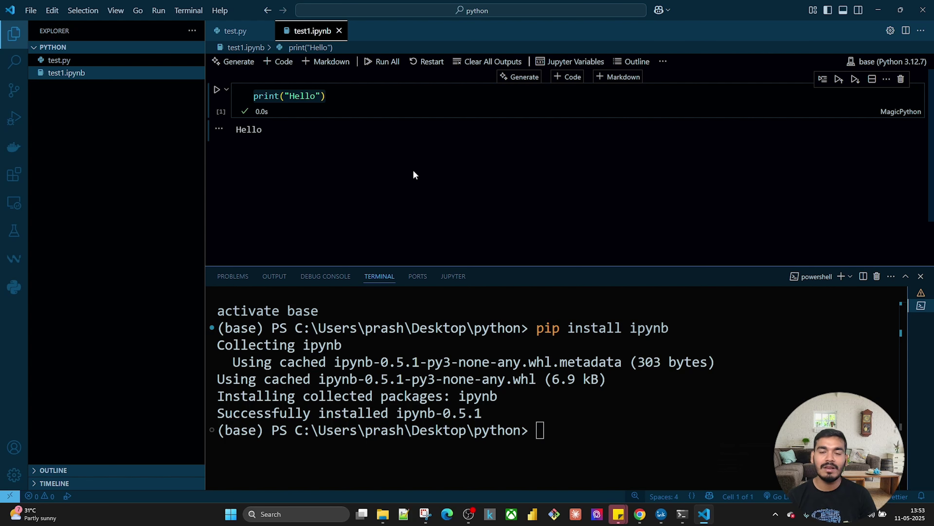
pyautogui.click(188, 10)
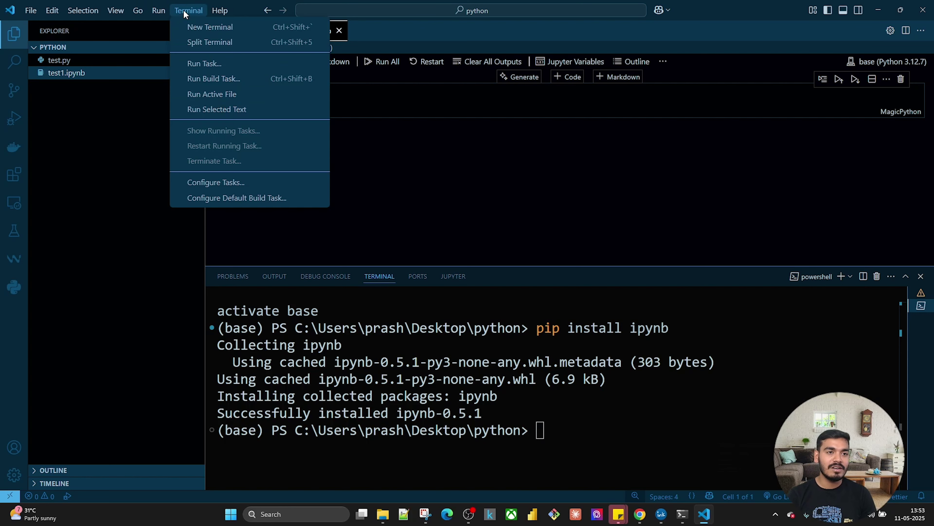
pyautogui.click(359, 443)
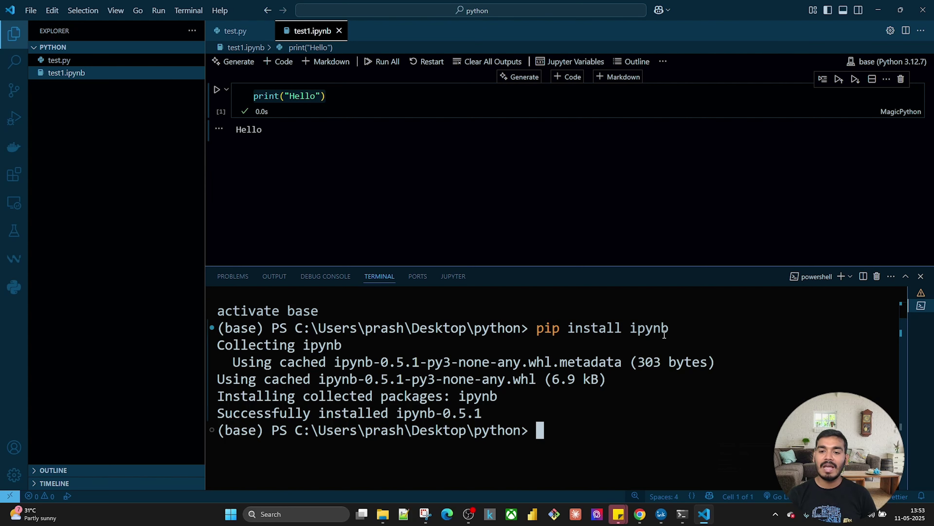
# Restart the kernel of test1.ipynb and run the print("Hello") cell again
pyautogui.click(430, 63)
pyautogui.click(441, 254)
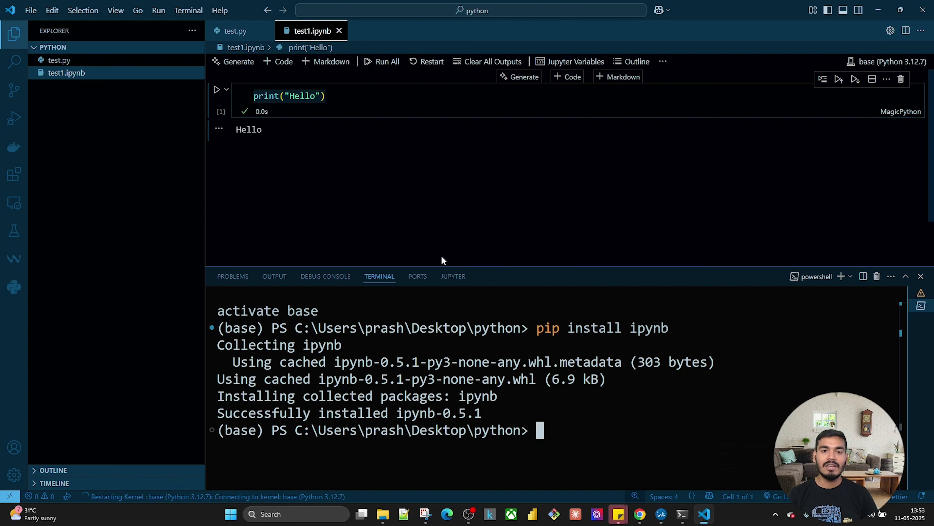
pyautogui.click(349, 96)
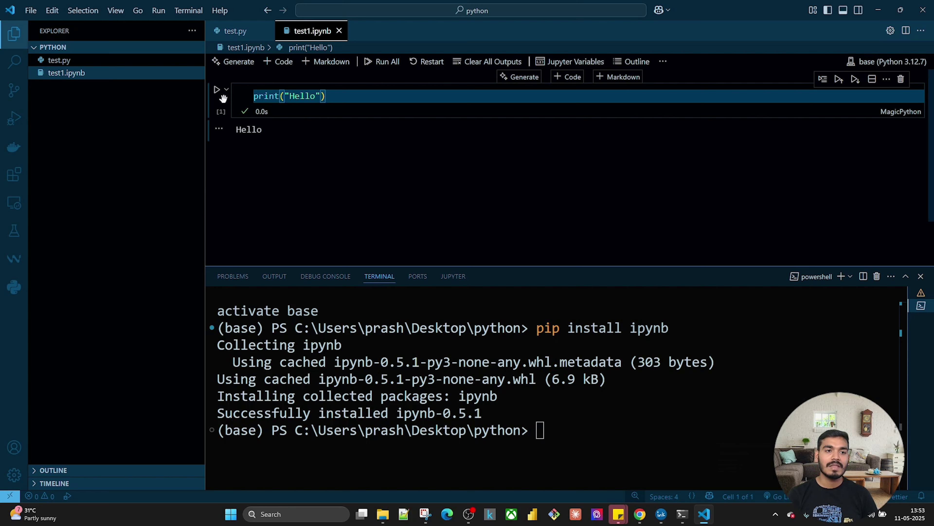
pyautogui.click(217, 90)
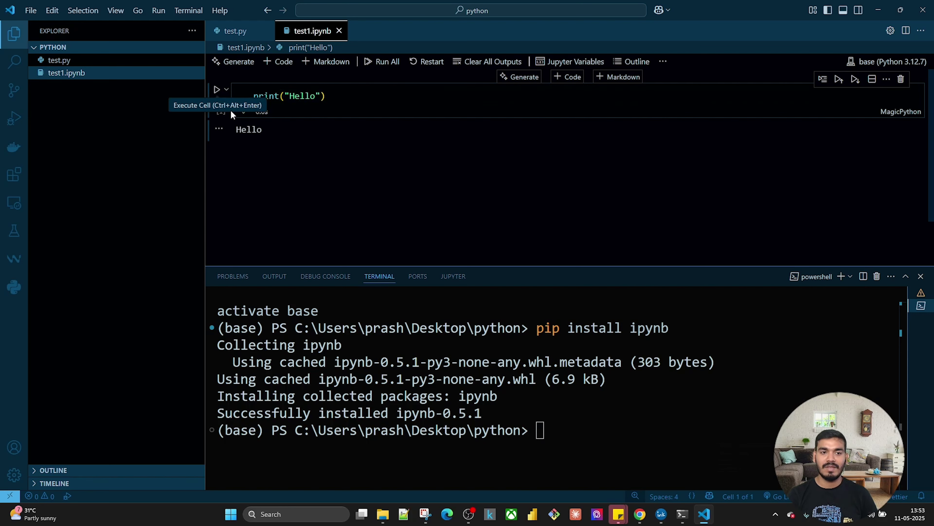